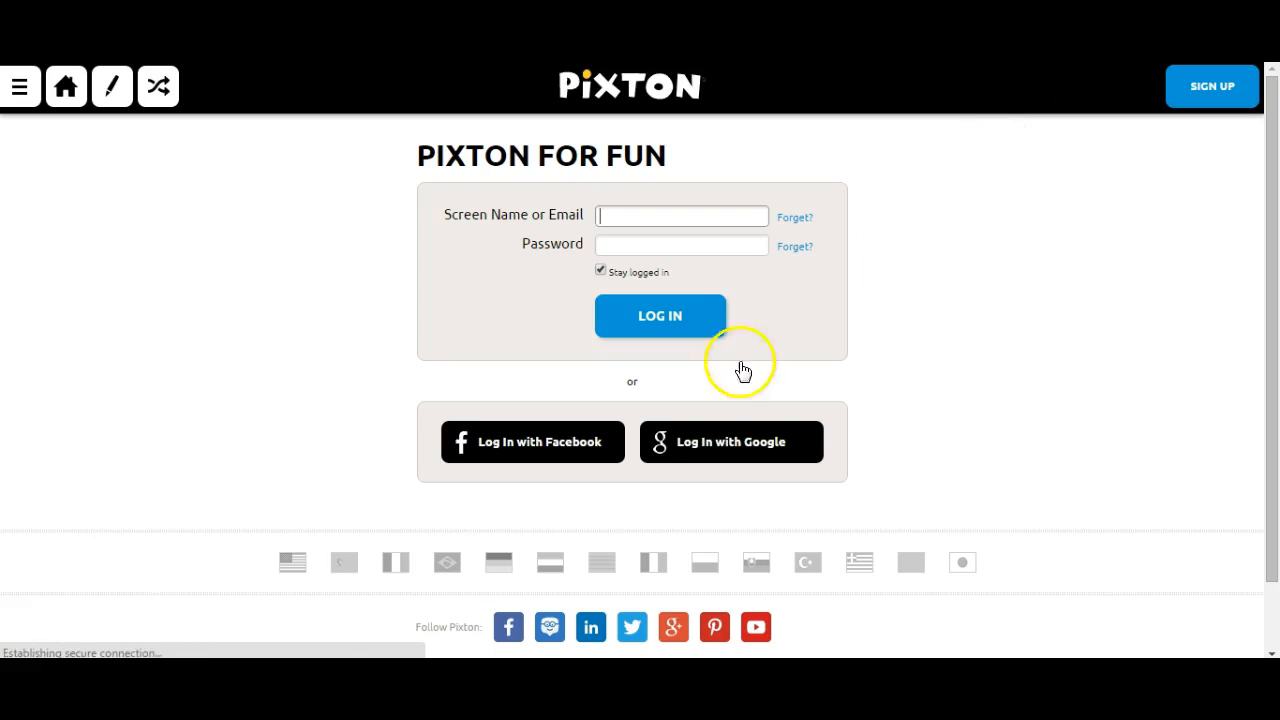
Log in to the Pixton for Fun site with a Google account
{"action": "left_click", "coordinate": [705, 441]}
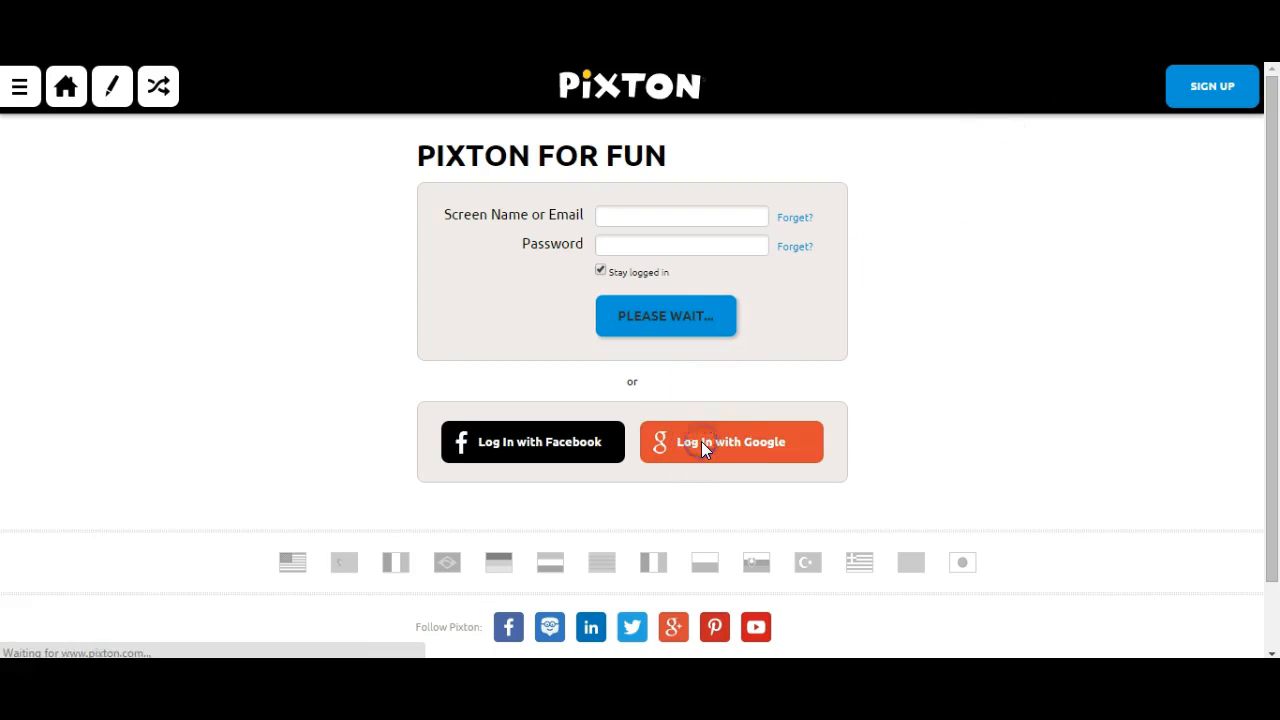
{"action": "left_click", "coordinate": [613, 219]}
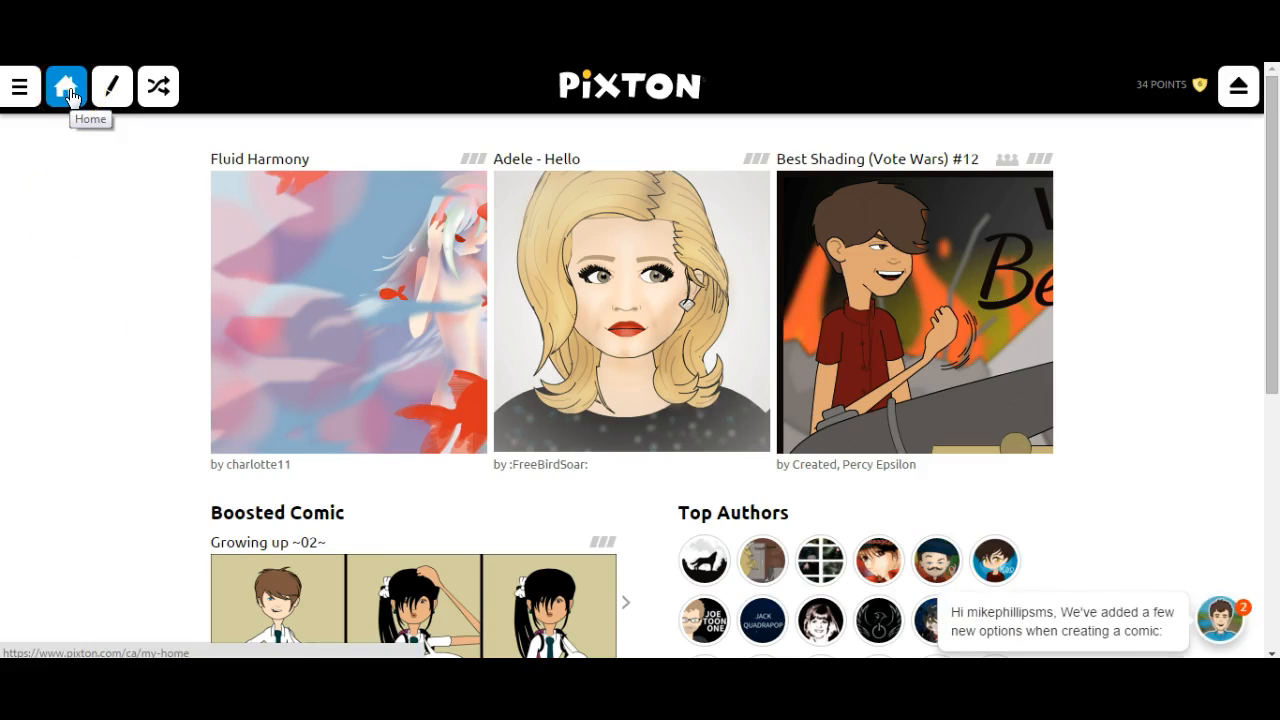
Start a new comic from My Comics with the Comic Strip layout in Beginner mode
{"action": "left_click", "coordinate": [118, 90]}
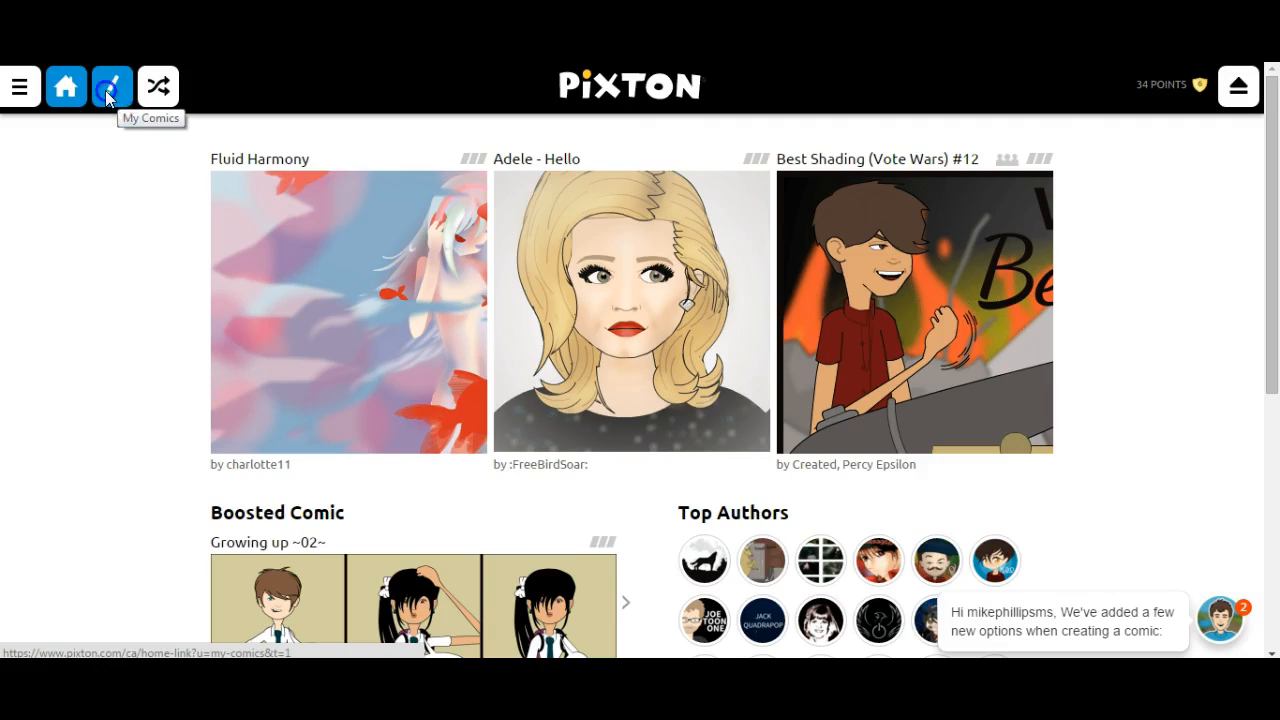
{"action": "left_click", "coordinate": [106, 92]}
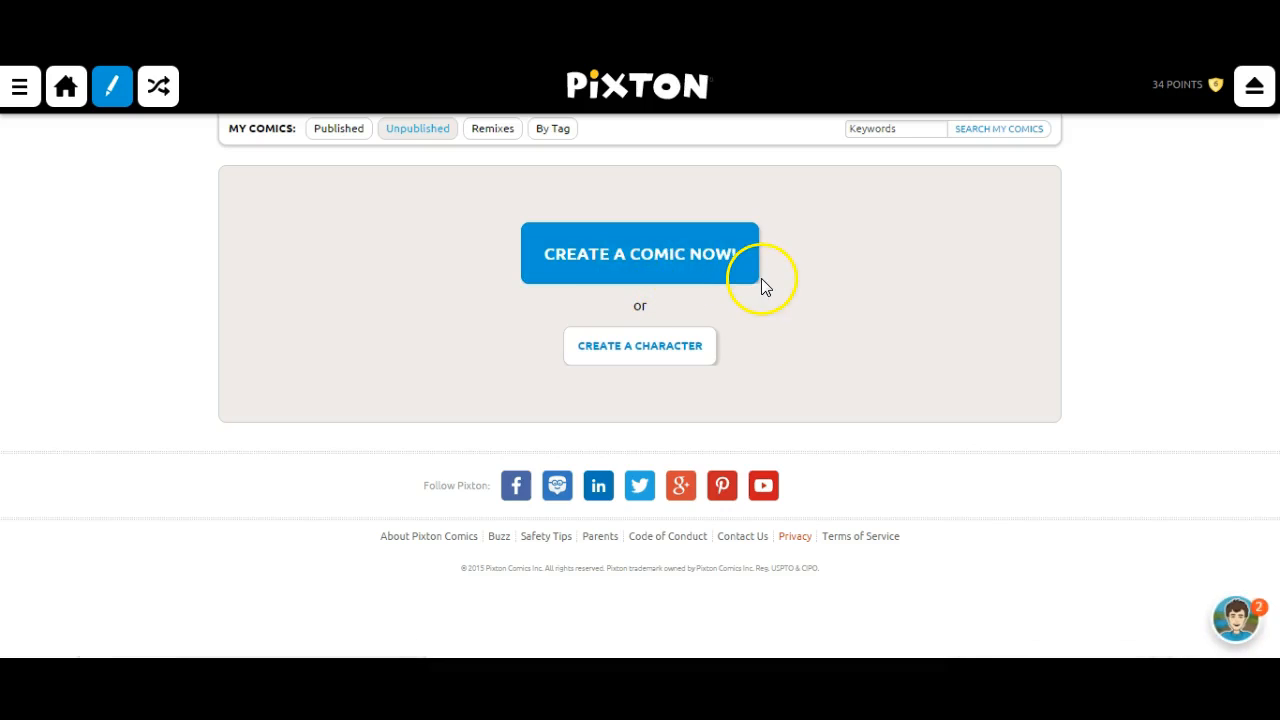
{"action": "left_click", "coordinate": [617, 264]}
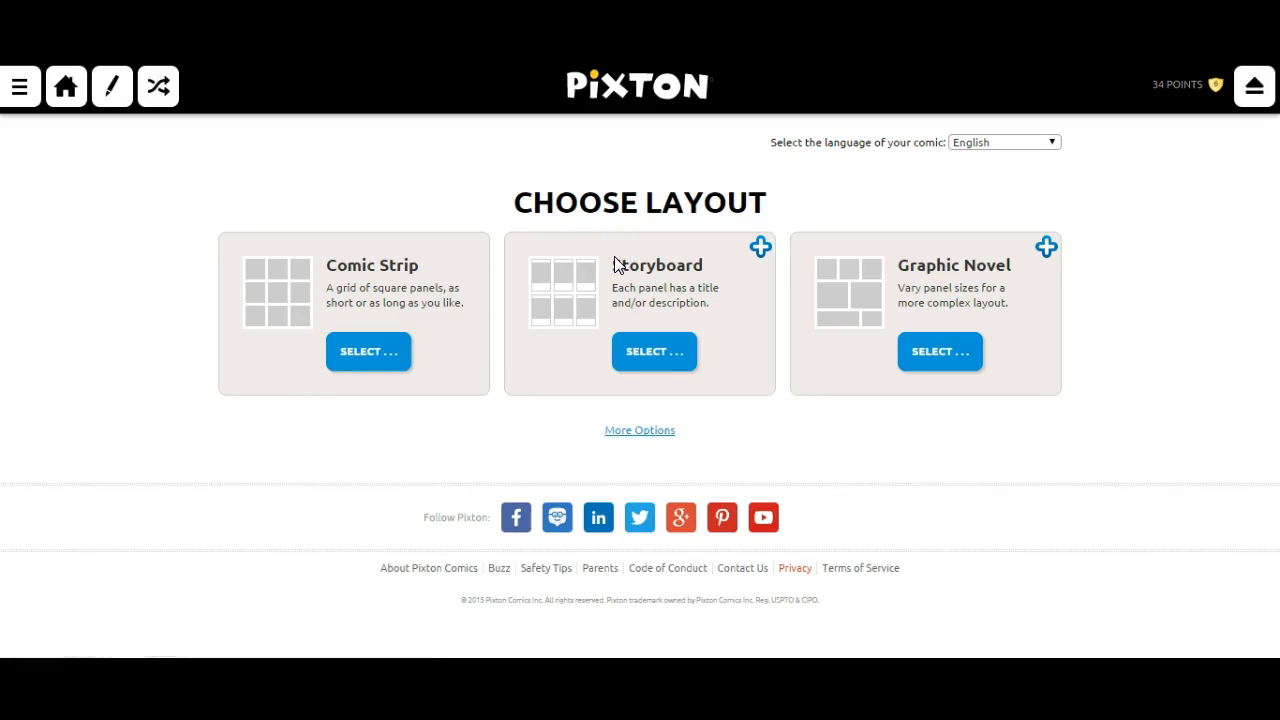
{"action": "left_click", "coordinate": [338, 352]}
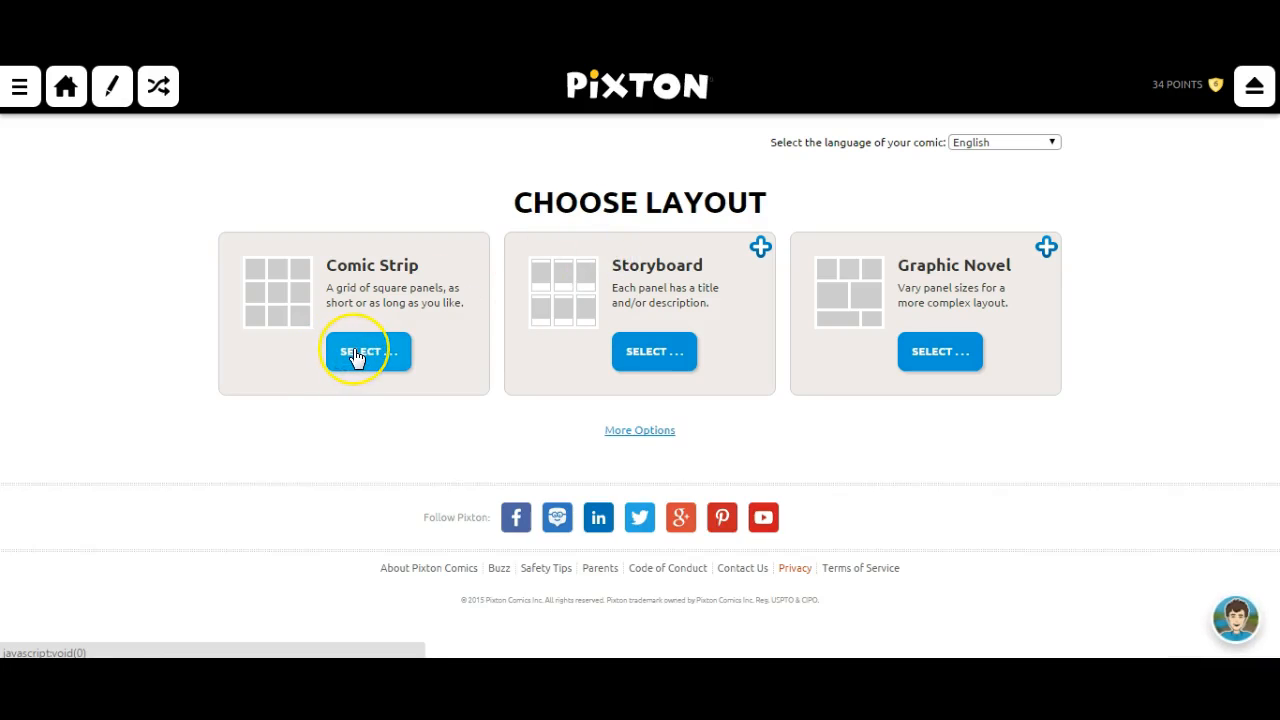
{"action": "left_click", "coordinate": [355, 354]}
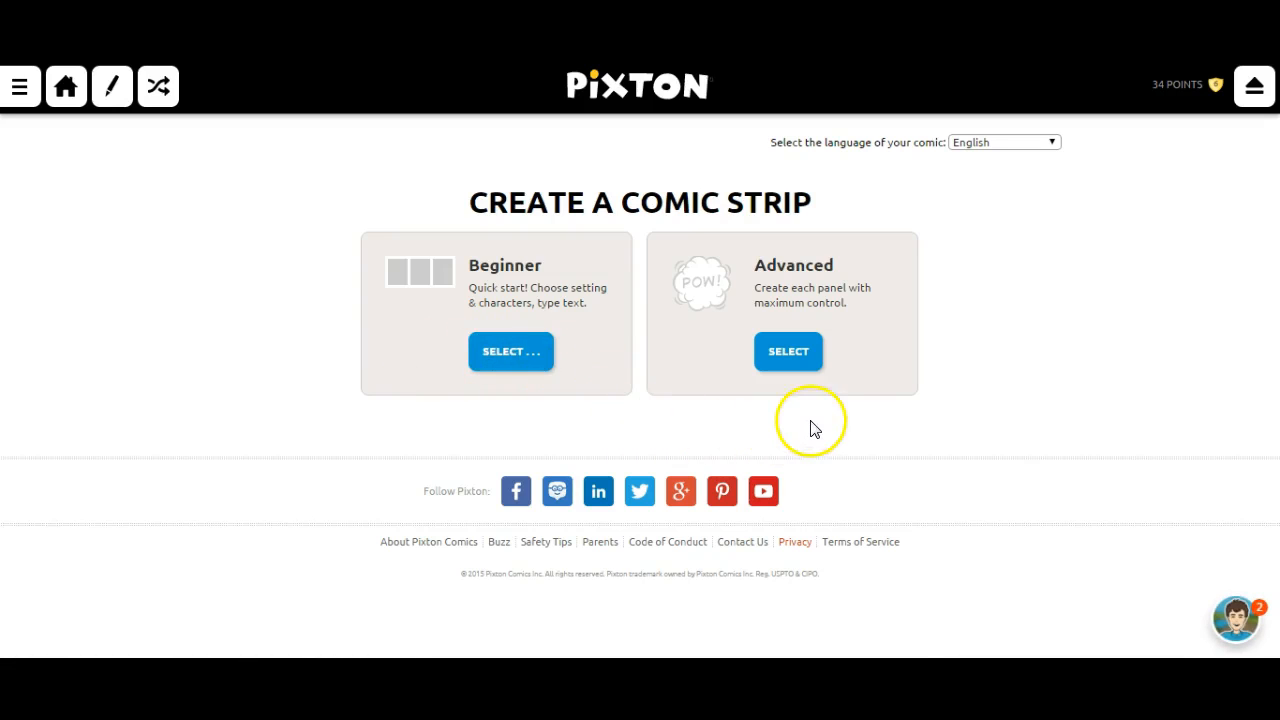
{"action": "left_click", "coordinate": [782, 366]}
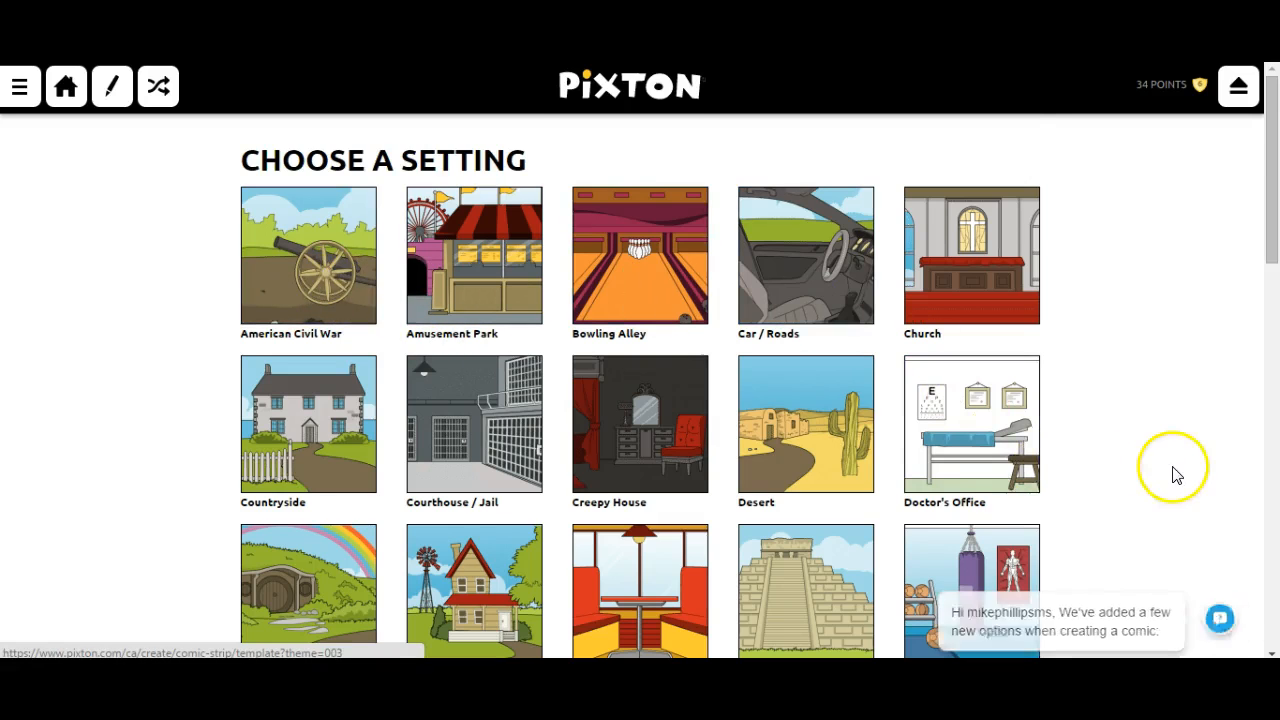
Choose the School setting with the bulletin board beside a red door
{"action": "scroll", "coordinate": [1171, 471], "scroll_direction": "down", "scroll_amount": 3}
{"action": "scroll", "coordinate": [1176, 474], "scroll_direction": "down", "scroll_amount": 2}
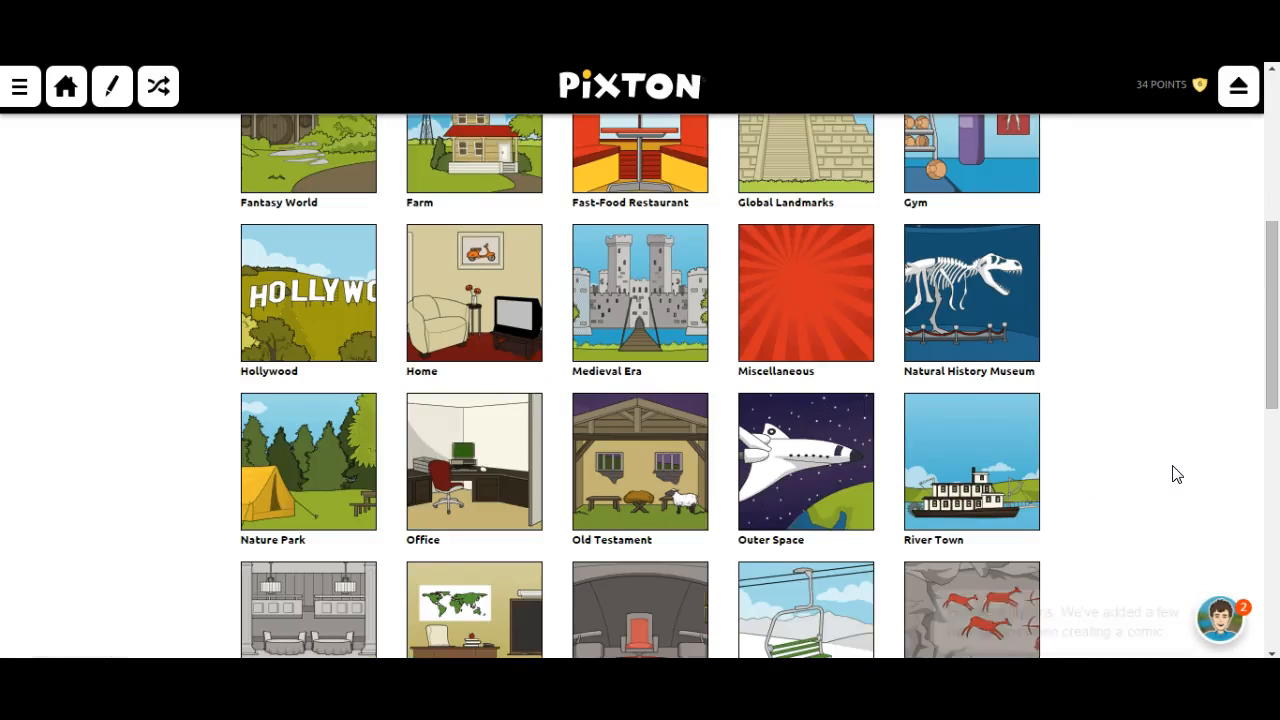
{"action": "scroll", "coordinate": [1176, 474], "scroll_direction": "down", "scroll_amount": 2}
{"action": "left_click", "coordinate": [449, 443]}
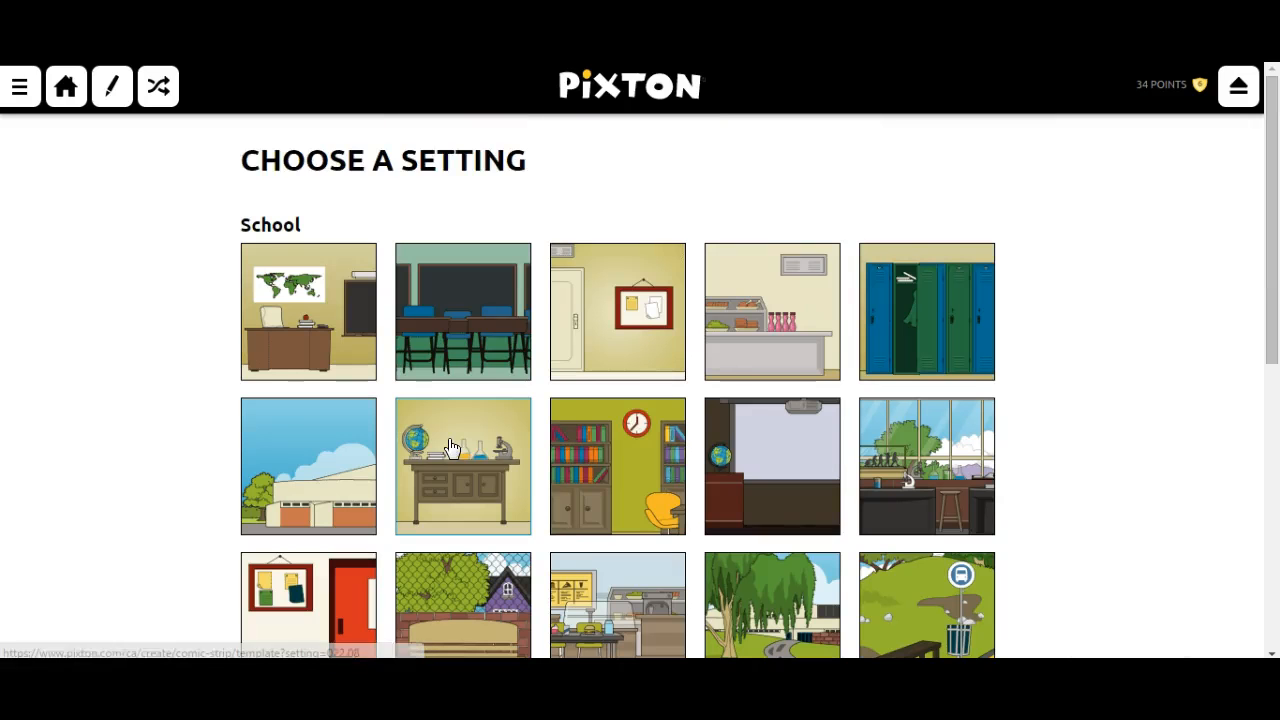
{"action": "left_click_drag", "start_coordinate": [1266, 208], "coordinate": [1266, 343]}
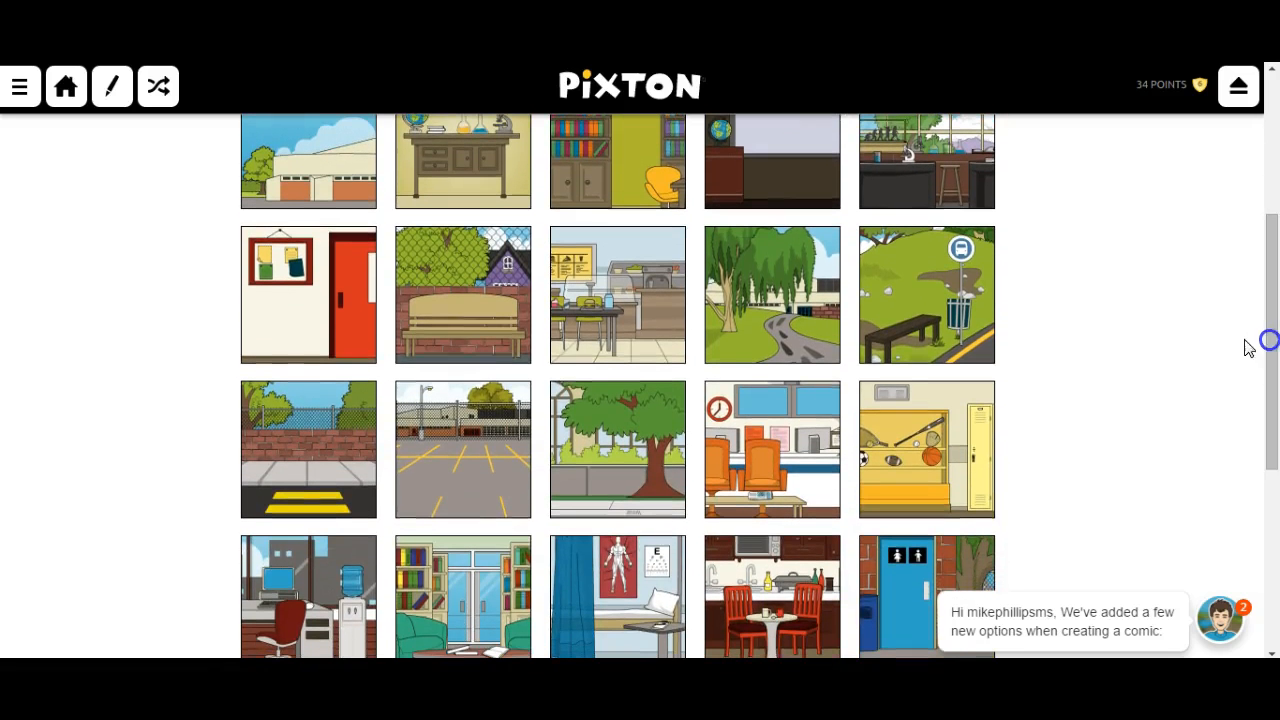
{"action": "left_click", "coordinate": [311, 323]}
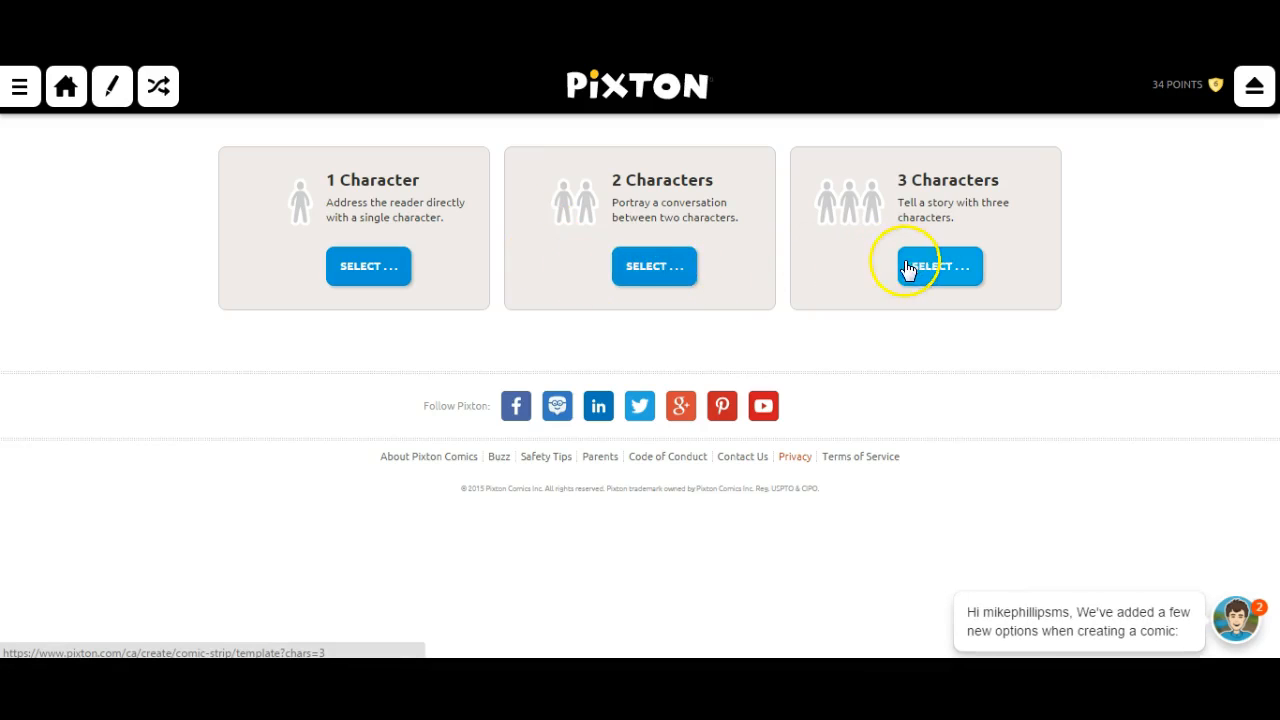
Set up two characters: the bearded man in a tie and the short-haired boy in a white T-shirt
{"action": "left_click", "coordinate": [658, 268]}
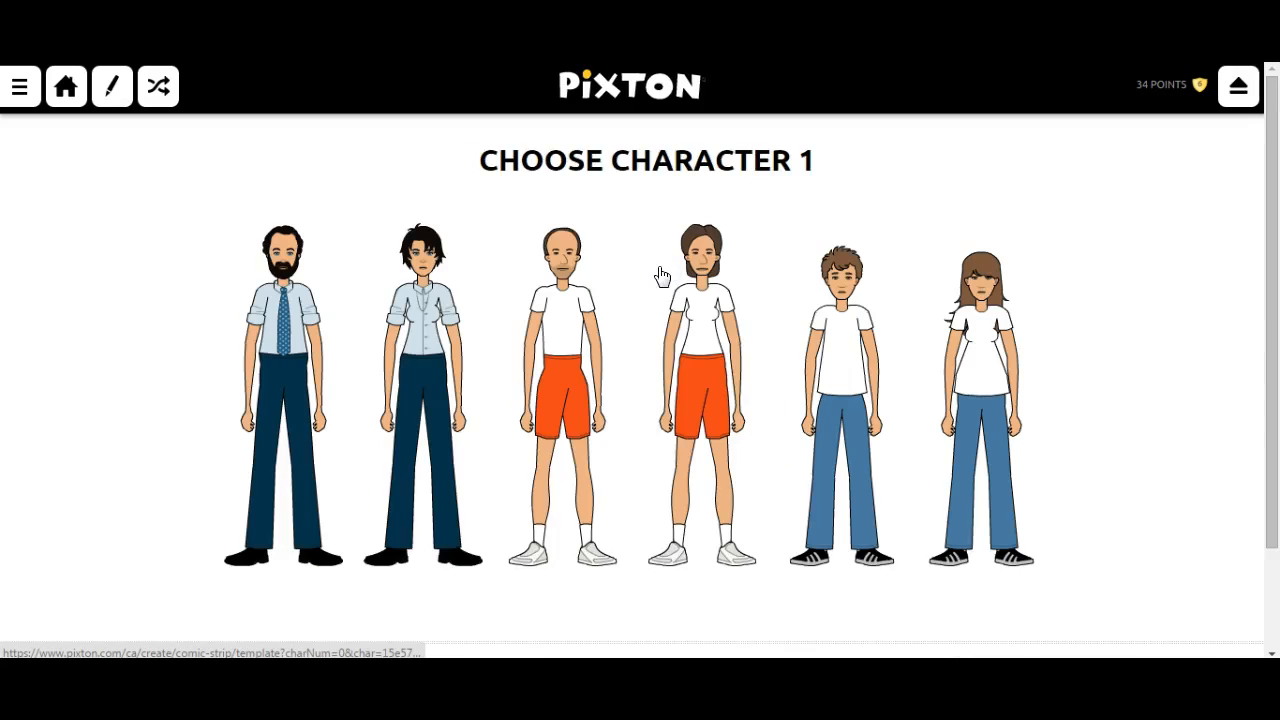
{"action": "left_click", "coordinate": [278, 330]}
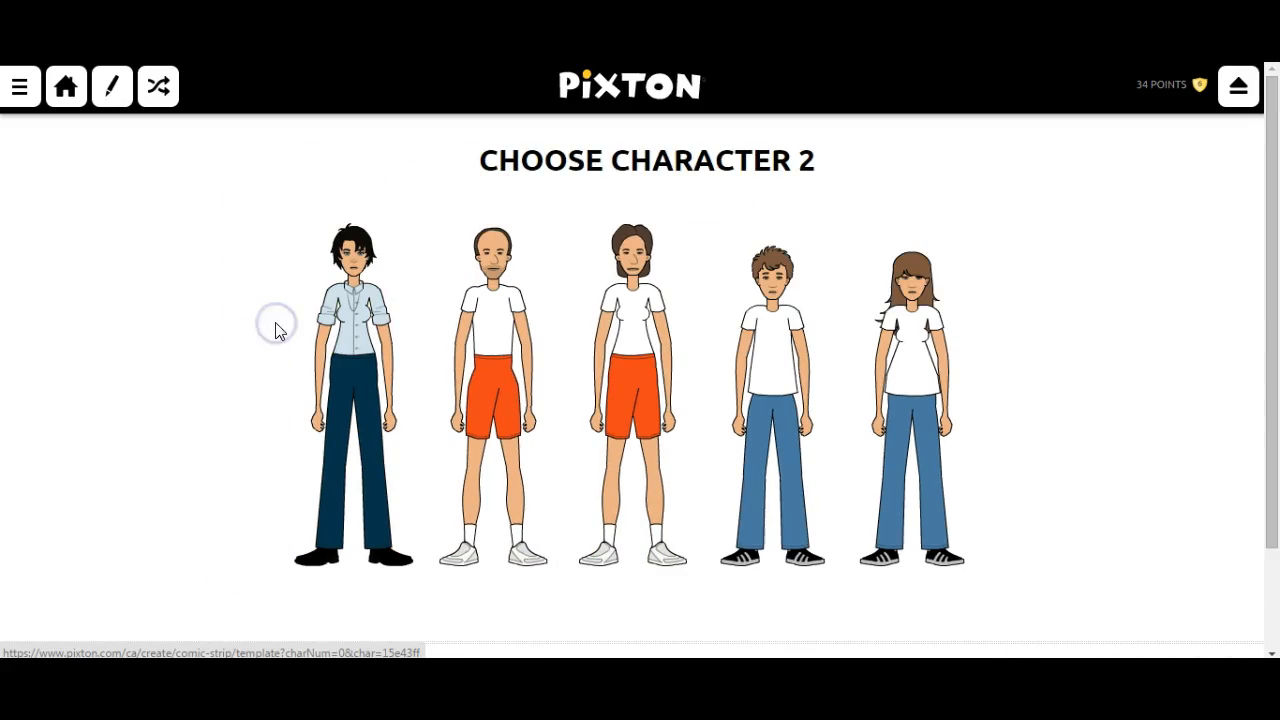
{"action": "left_click", "coordinate": [780, 355]}
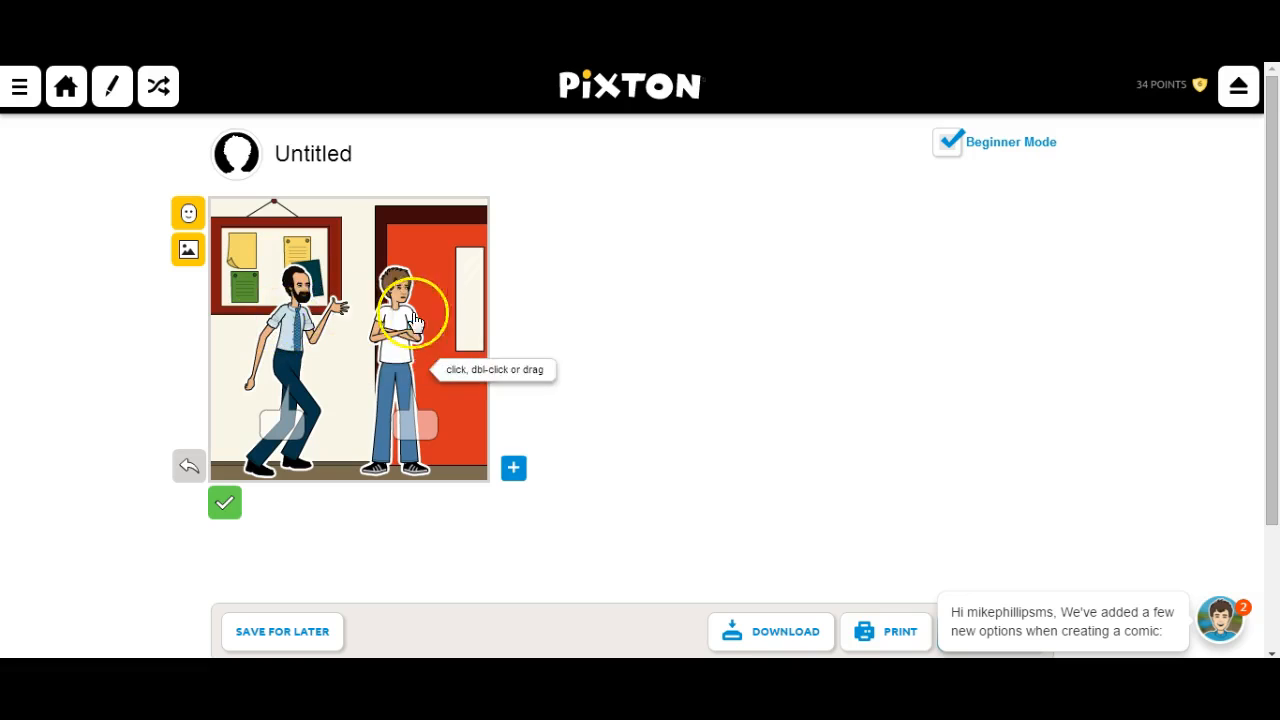
{"action": "left_click", "coordinate": [186, 252]}
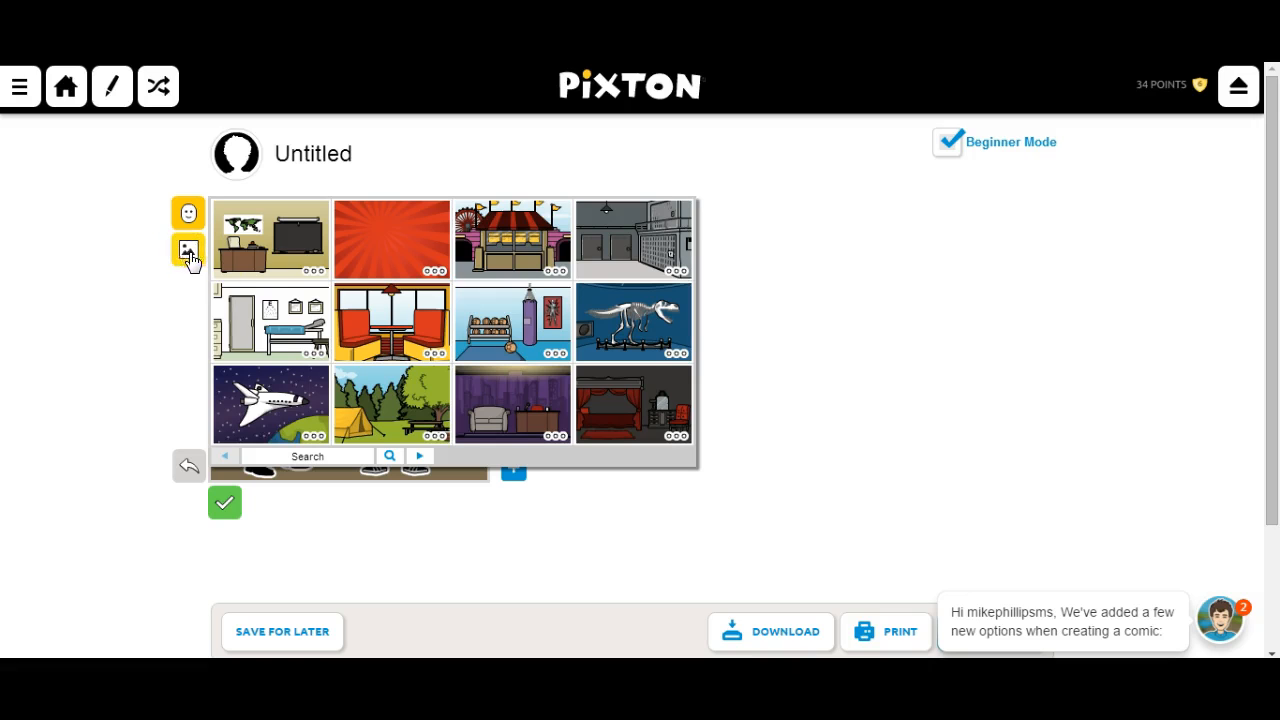
{"action": "left_click", "coordinate": [420, 456]}
{"action": "left_click", "coordinate": [120, 342]}
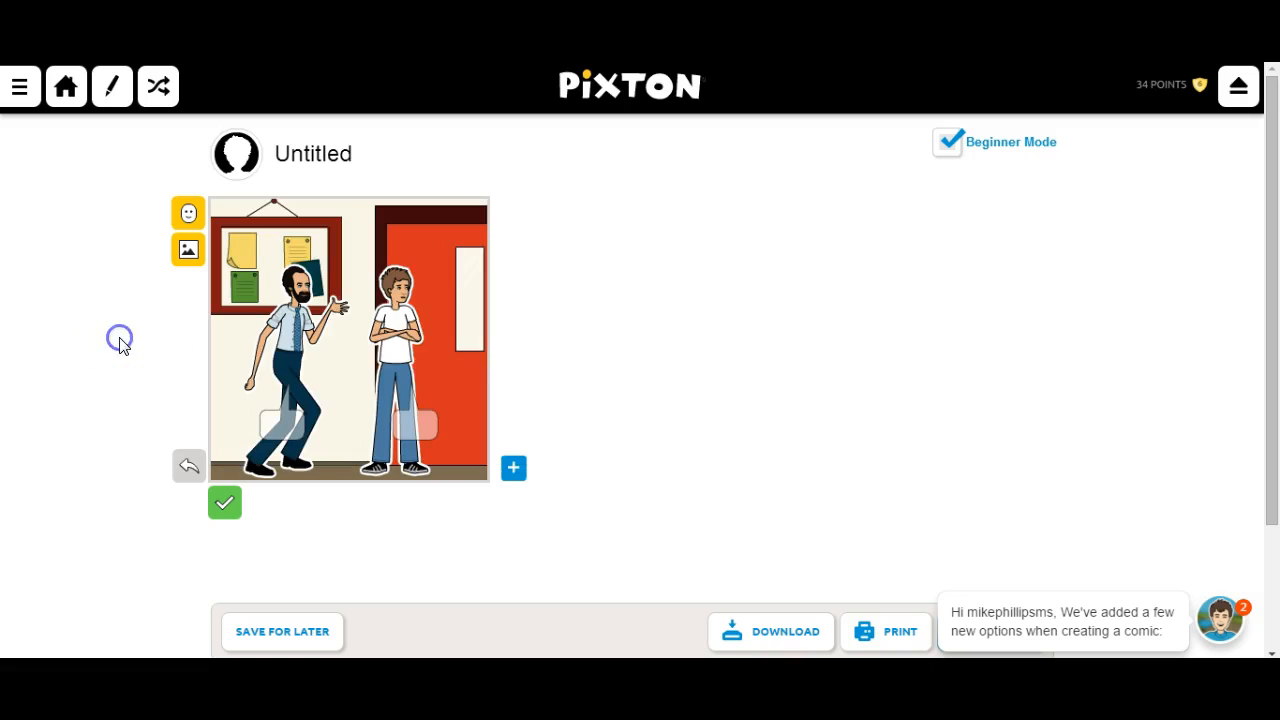
Flip the bearded man horizontally and flip him back
{"action": "left_click", "coordinate": [297, 335]}
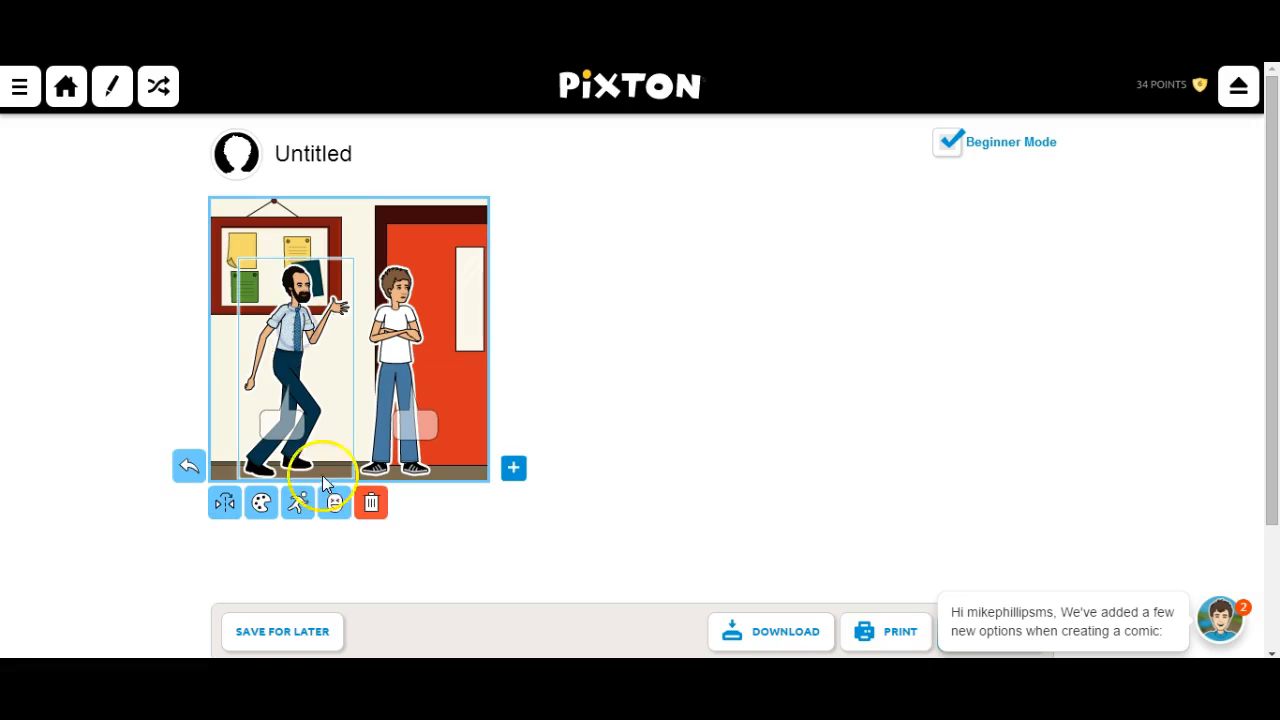
{"action": "left_click", "coordinate": [226, 504]}
{"action": "left_click", "coordinate": [226, 504]}
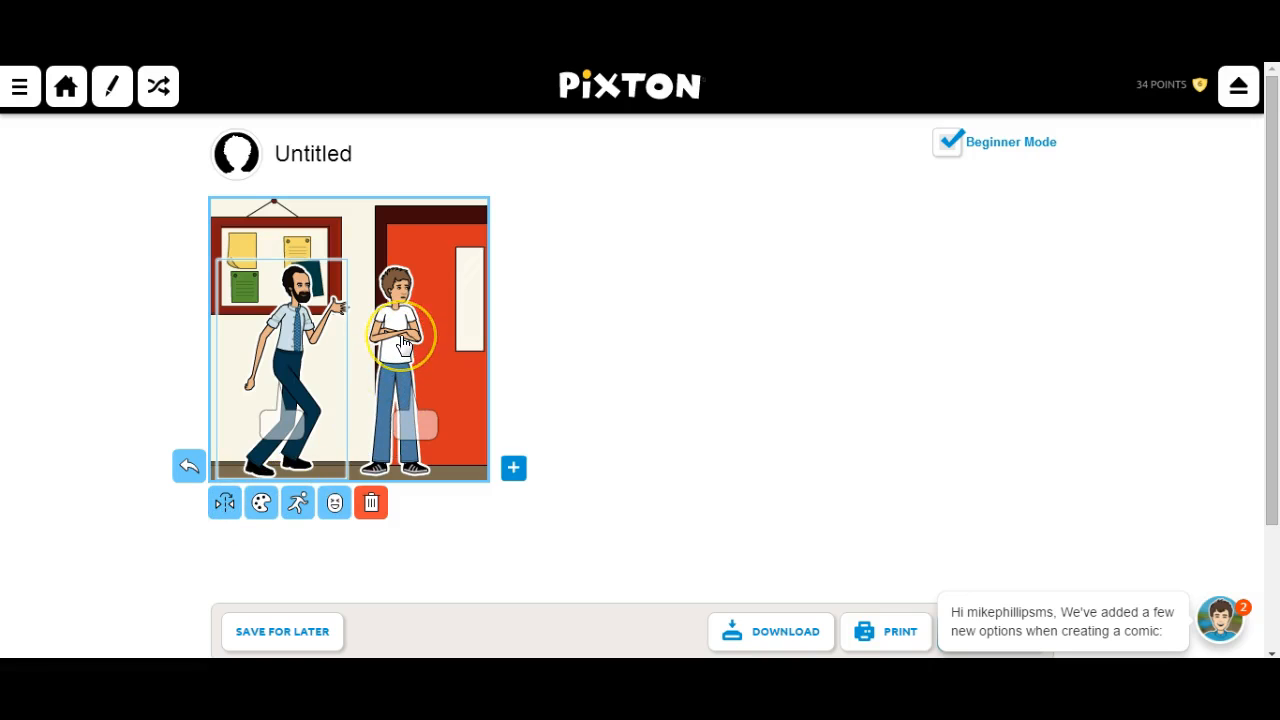
Swap the positions of the two characters in the panel and move them back to their original sides
{"action": "mouse_move", "coordinate": [403, 343]}
{"action": "left_mouse_down"}
{"action": "mouse_move", "coordinate": [260, 334]}
{"action": "mouse_move", "coordinate": [416, 326]}
{"action": "left_mouse_up"}
{"action": "left_click_drag", "start_coordinate": [258, 340], "coordinate": [285, 334]}
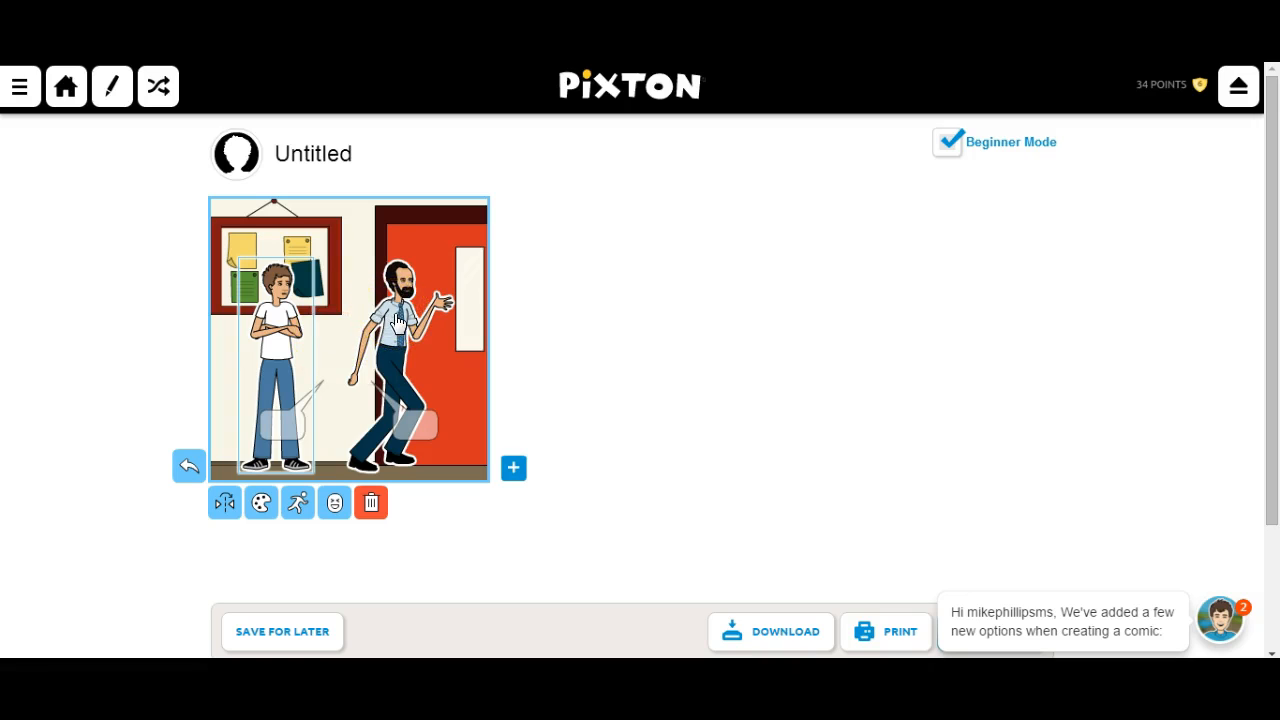
{"action": "left_click_drag", "start_coordinate": [398, 328], "coordinate": [224, 312]}
{"action": "left_click_drag", "start_coordinate": [303, 333], "coordinate": [415, 333]}
{"action": "left_click_drag", "start_coordinate": [230, 330], "coordinate": [291, 330]}
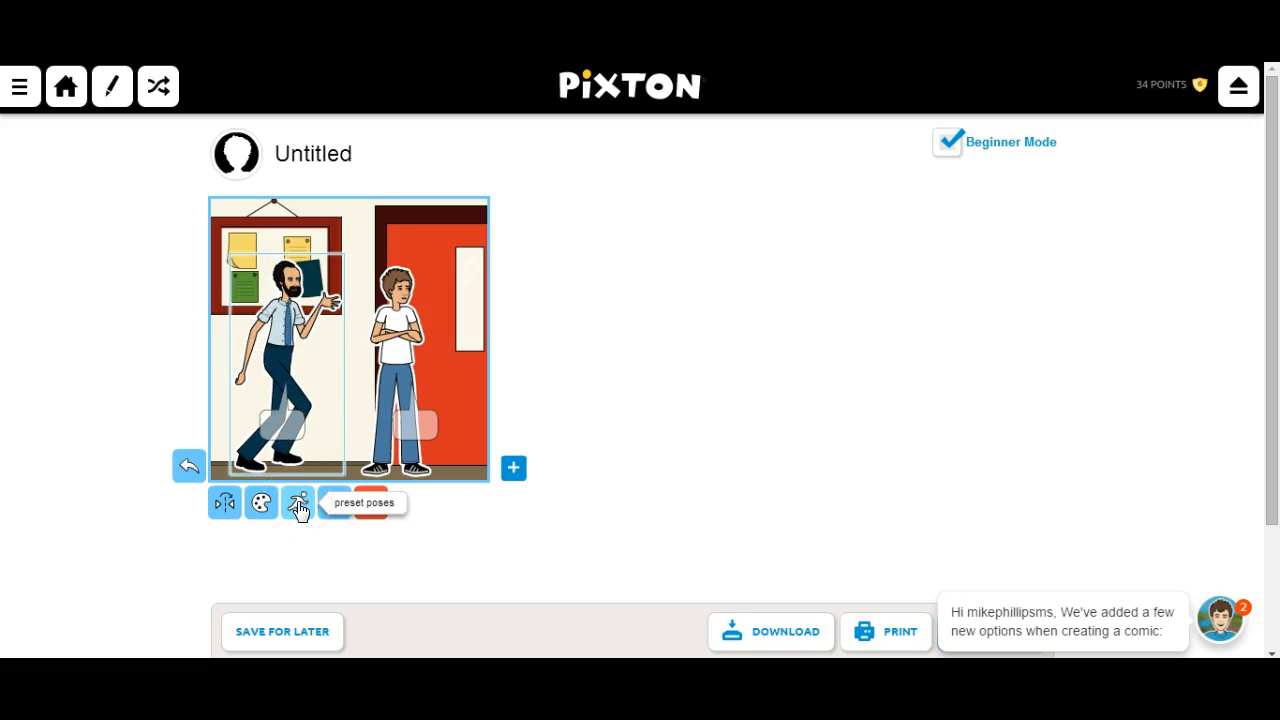
Apply the preset pose with one hand on the hip and one raised to the bearded man, and adjust his forearm and leg
{"action": "left_click", "coordinate": [298, 505]}
{"action": "left_click", "coordinate": [274, 338]}
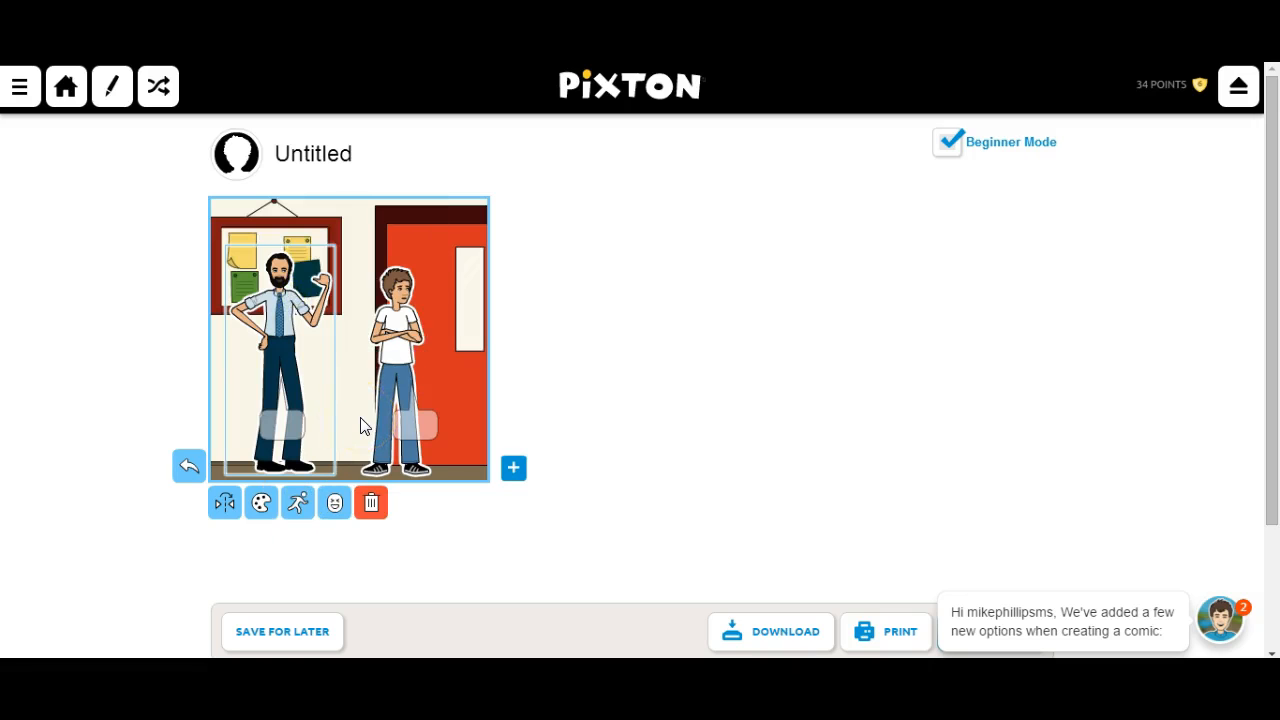
{"action": "double_click", "coordinate": [323, 316]}
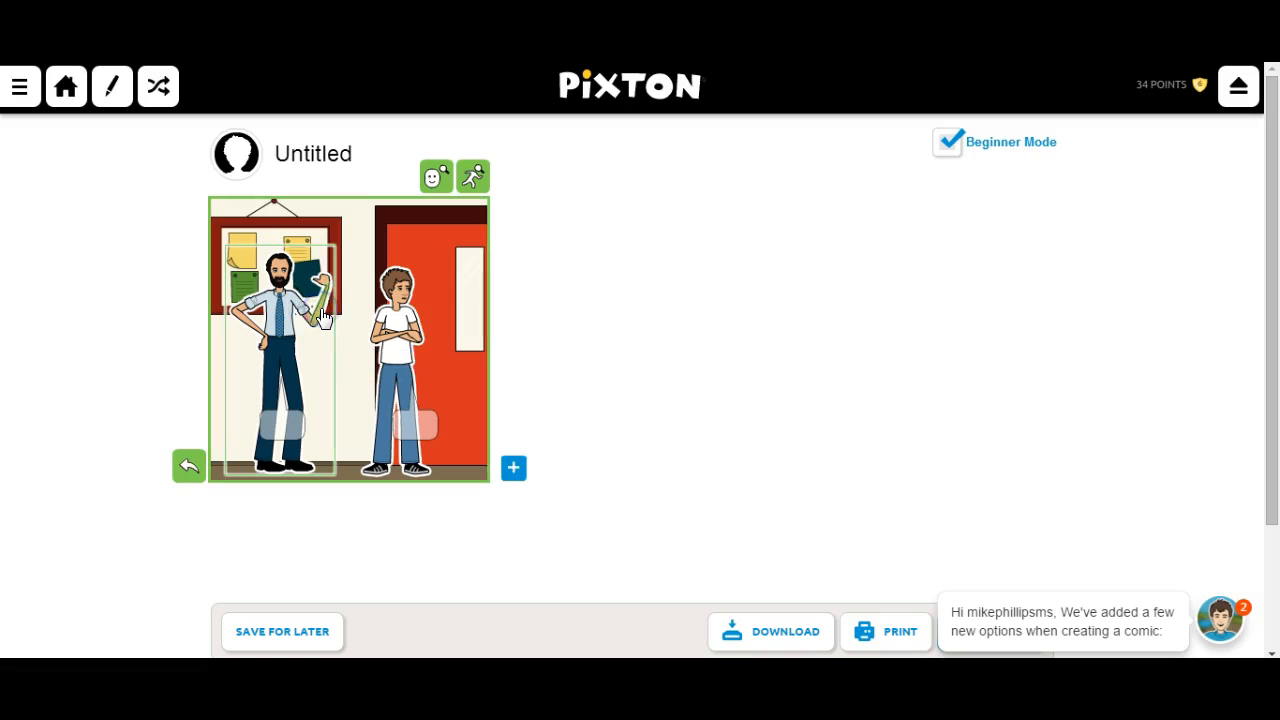
{"action": "mouse_move", "coordinate": [321, 313]}
{"action": "left_mouse_down"}
{"action": "mouse_move", "coordinate": [327, 334]}
{"action": "mouse_move", "coordinate": [324, 300]}
{"action": "left_mouse_up"}
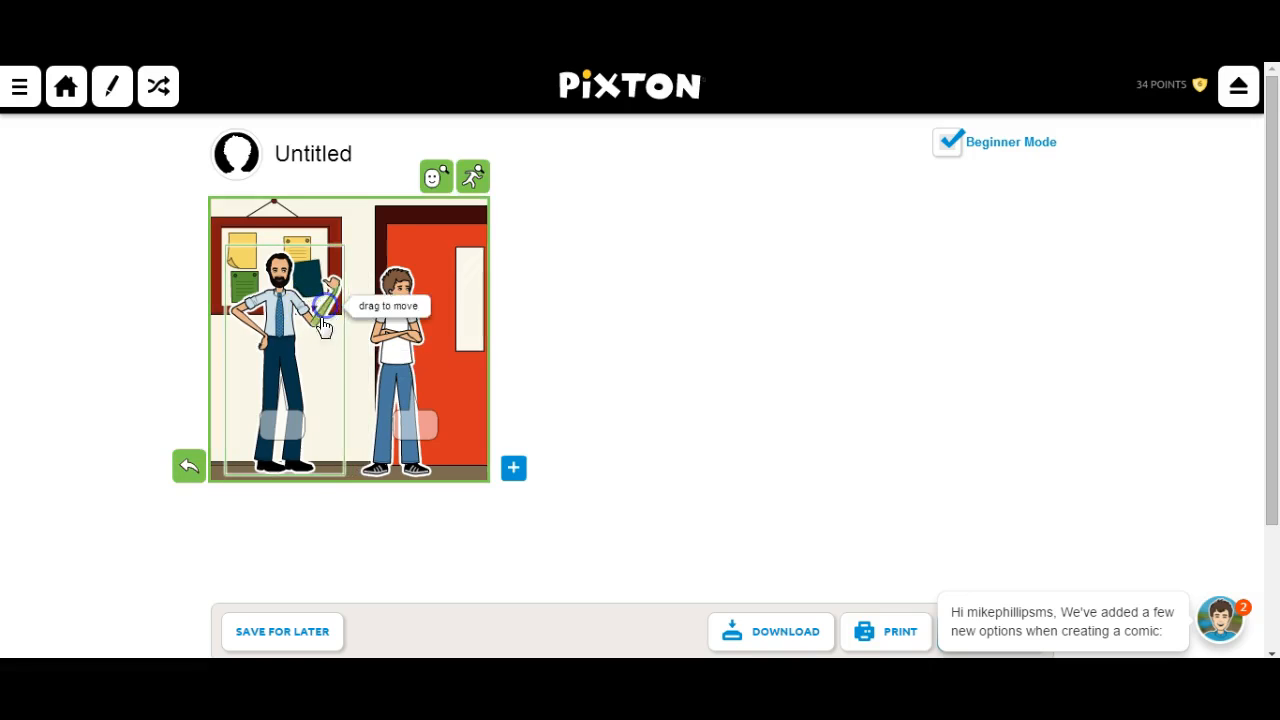
{"action": "mouse_move", "coordinate": [297, 396]}
{"action": "left_mouse_down"}
{"action": "mouse_move", "coordinate": [280, 389]}
{"action": "mouse_move", "coordinate": [314, 374]}
{"action": "mouse_move", "coordinate": [309, 394]}
{"action": "left_mouse_up"}
{"action": "left_click", "coordinate": [301, 502]}
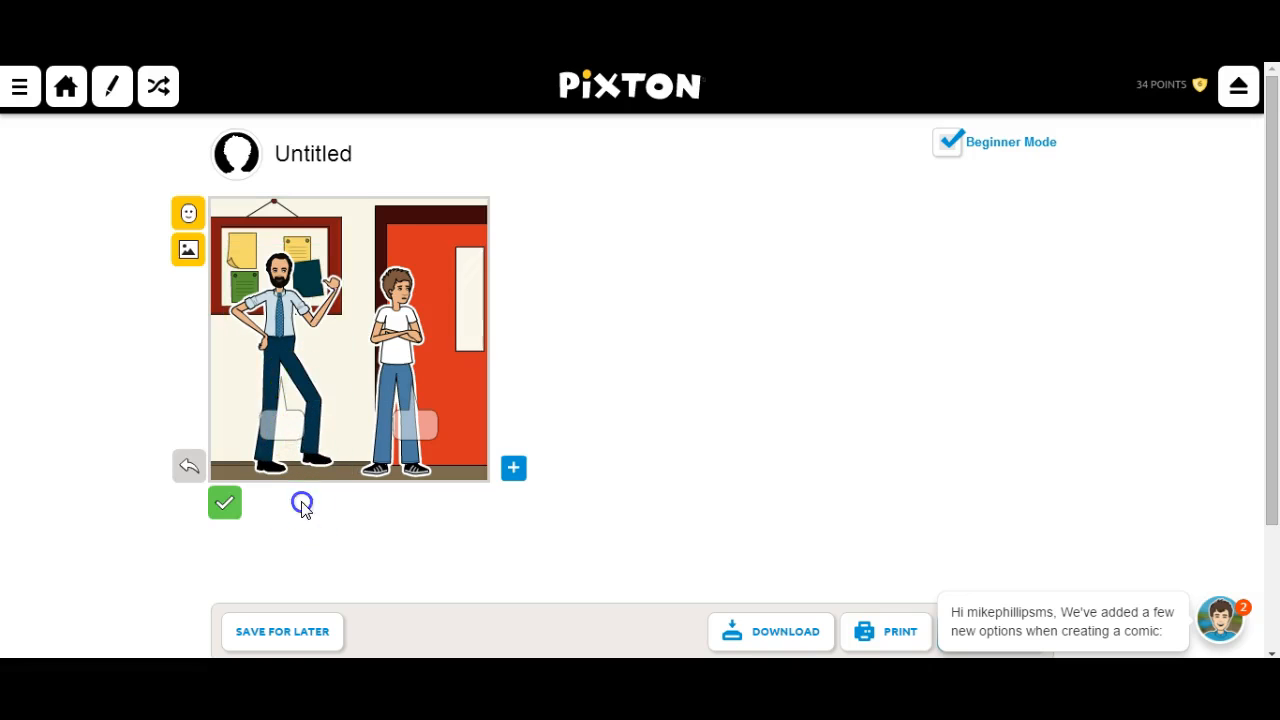
Give the bearded man the preset pose of standing with arms at his sides, and a smiling facial expression
{"action": "left_click", "coordinate": [281, 340]}
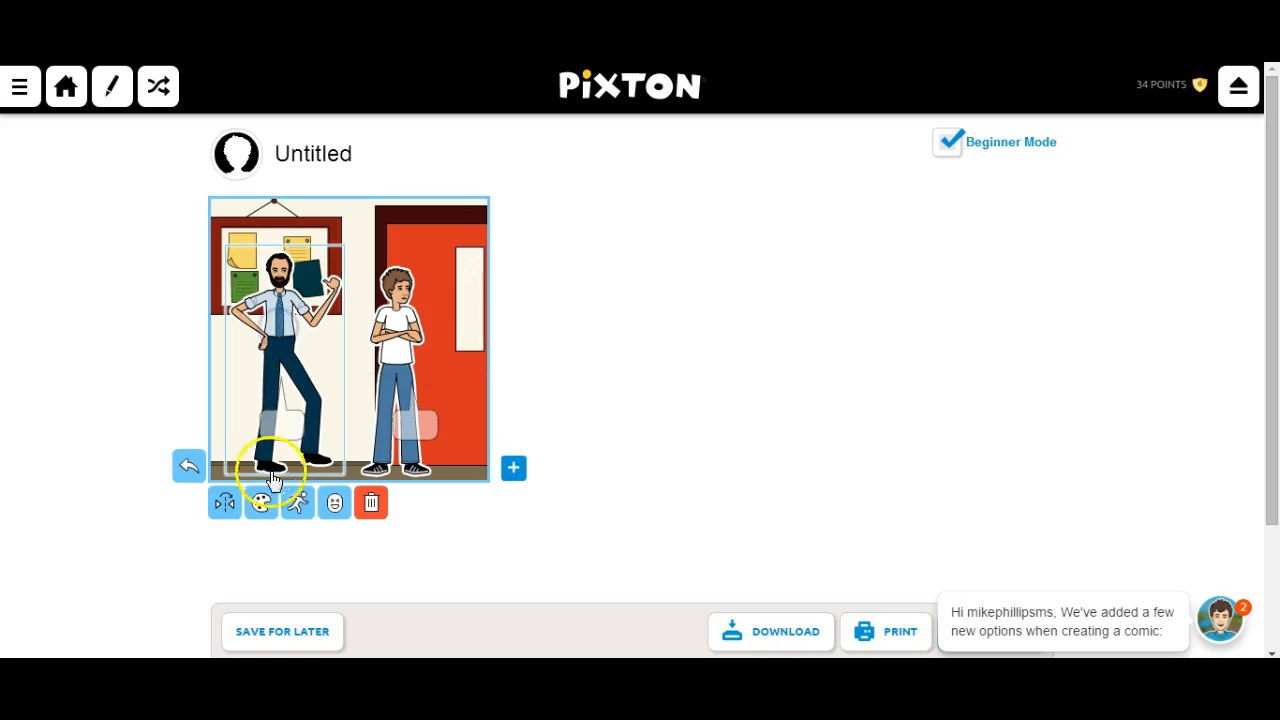
{"action": "left_click", "coordinate": [299, 503]}
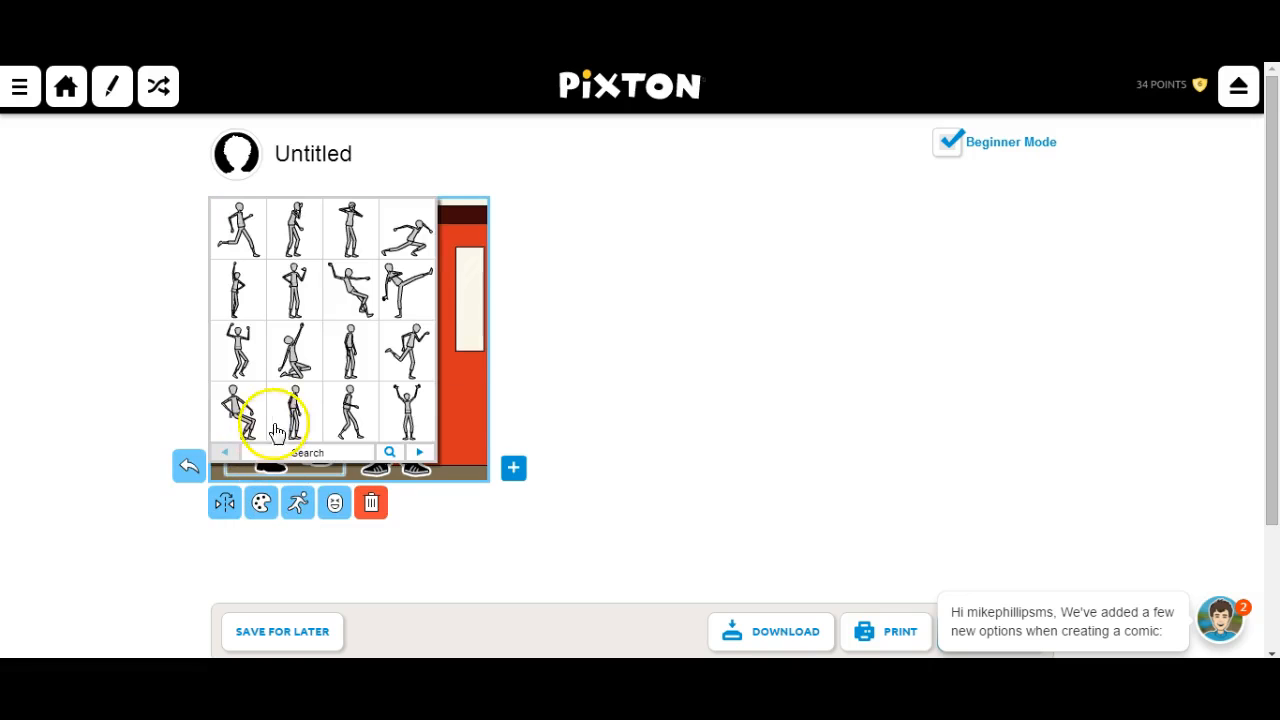
{"action": "left_click", "coordinate": [302, 410]}
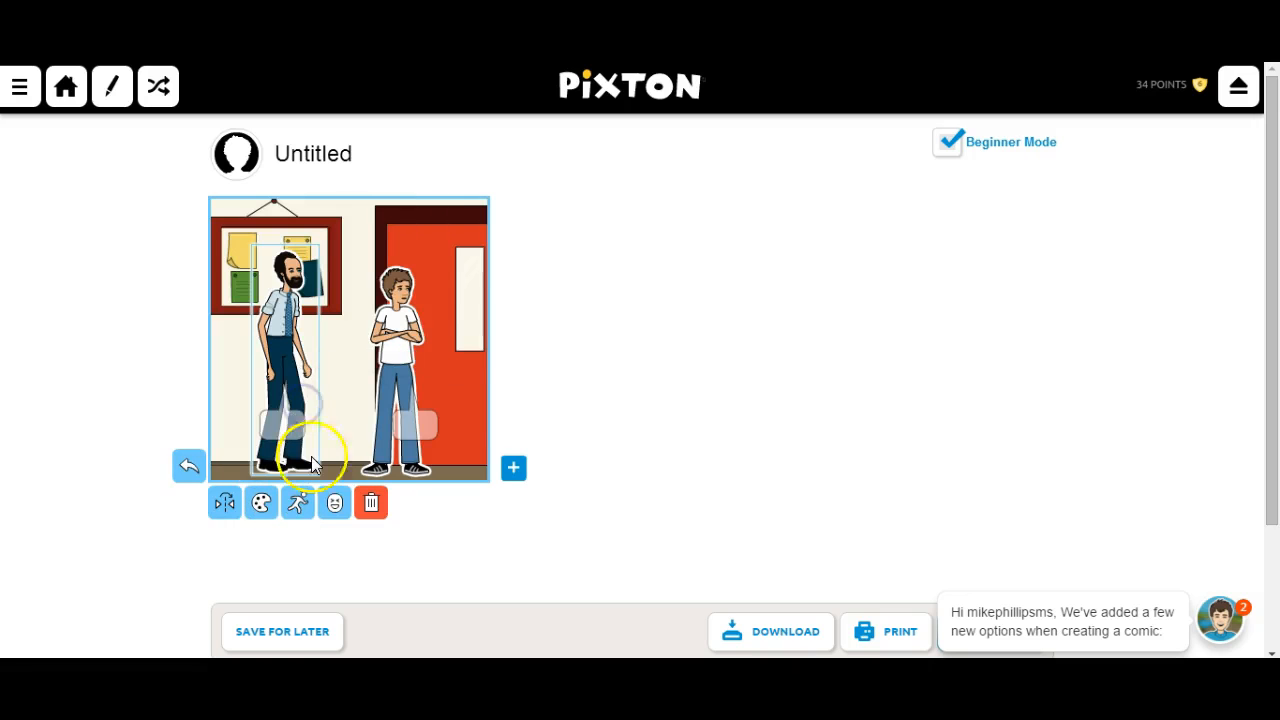
{"action": "left_click", "coordinate": [333, 505]}
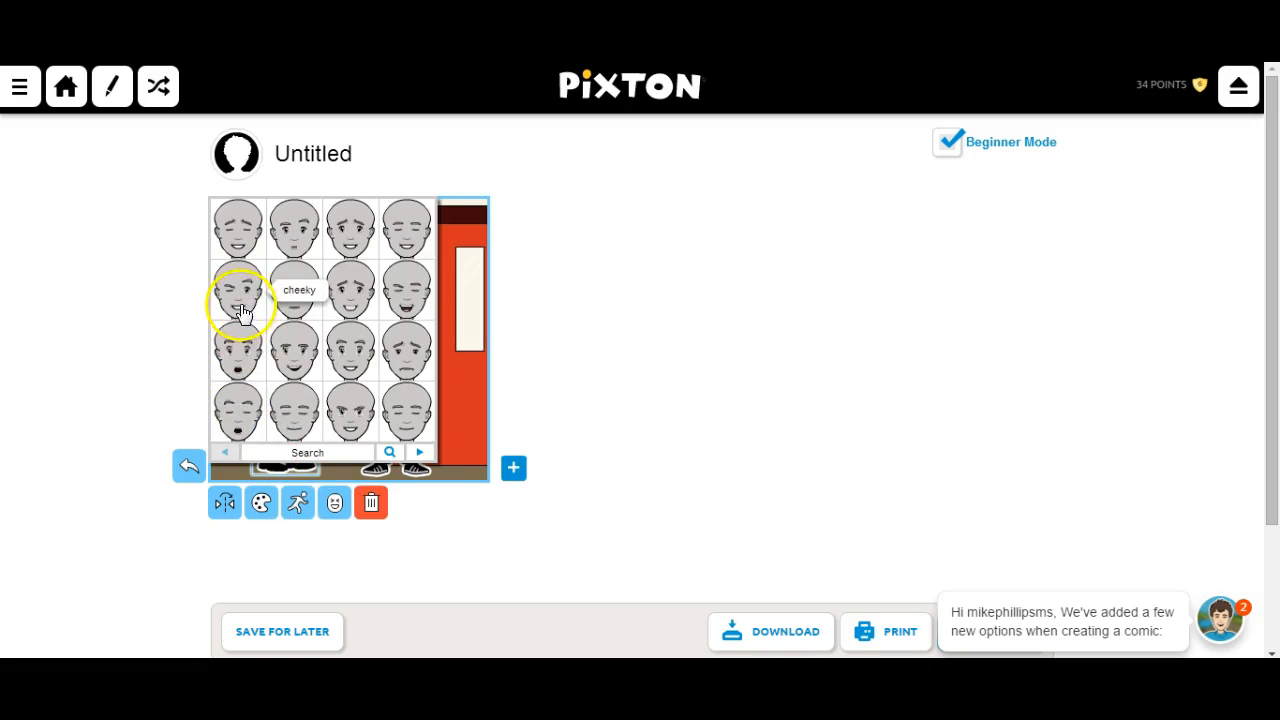
{"action": "left_click", "coordinate": [296, 352]}
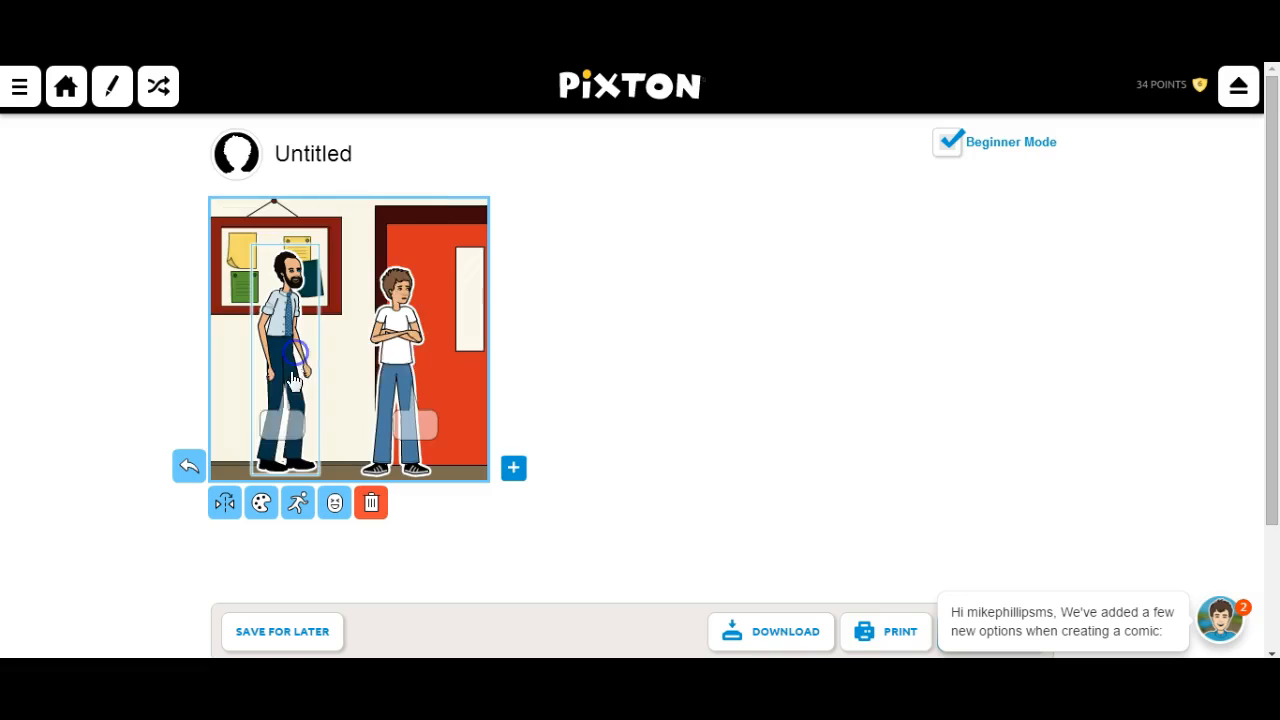
Give the boy the round open-mouthed facial expression and flip him to face the bearded man
{"action": "left_click", "coordinate": [398, 300]}
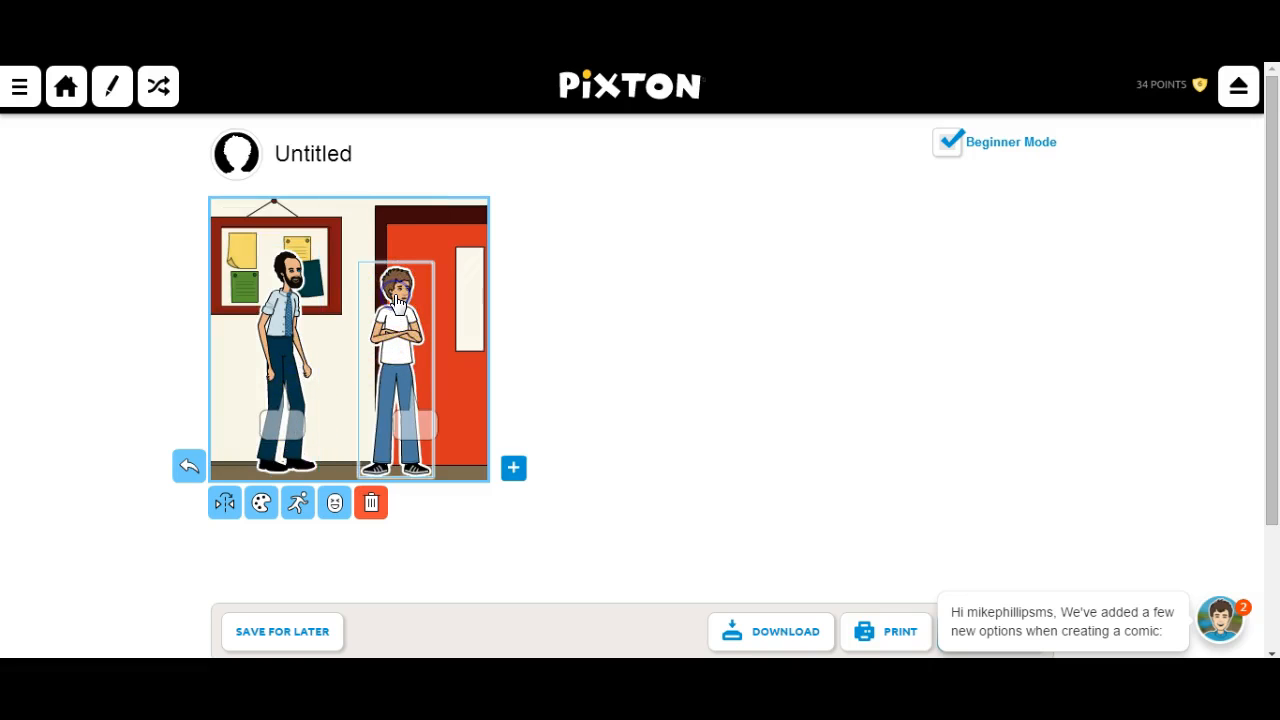
{"action": "left_click", "coordinate": [335, 502]}
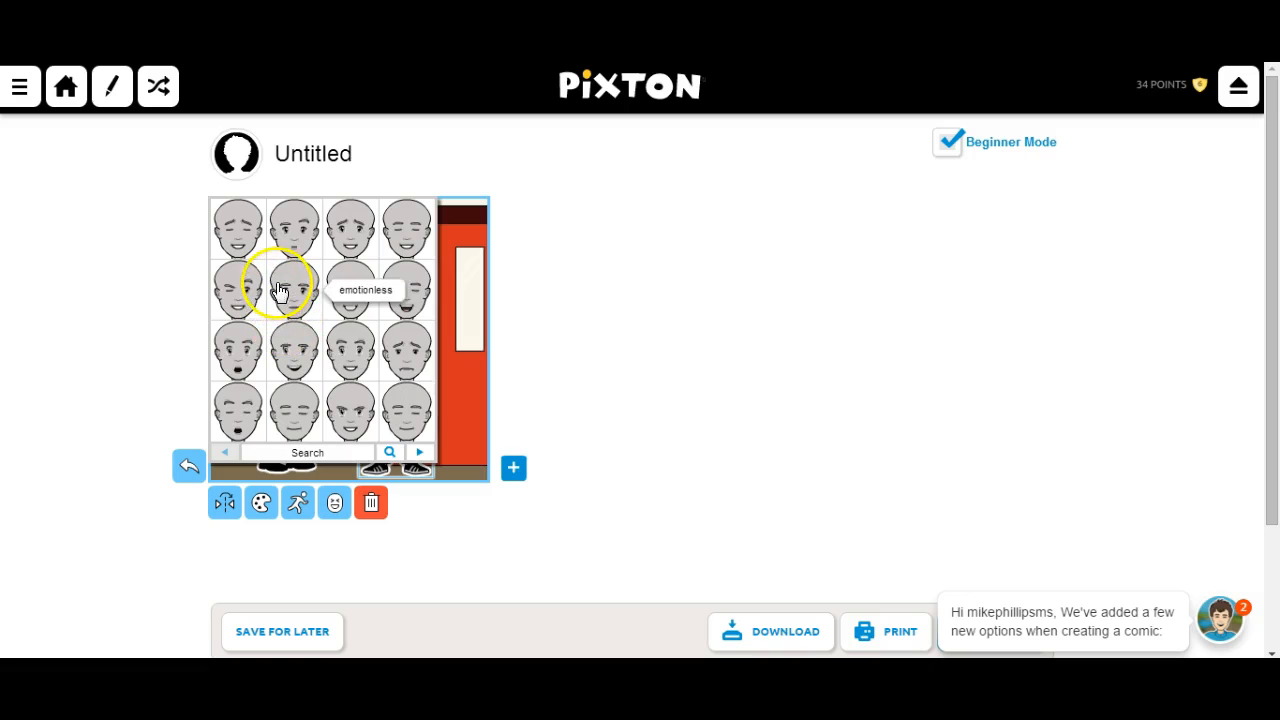
{"action": "left_click", "coordinate": [243, 350]}
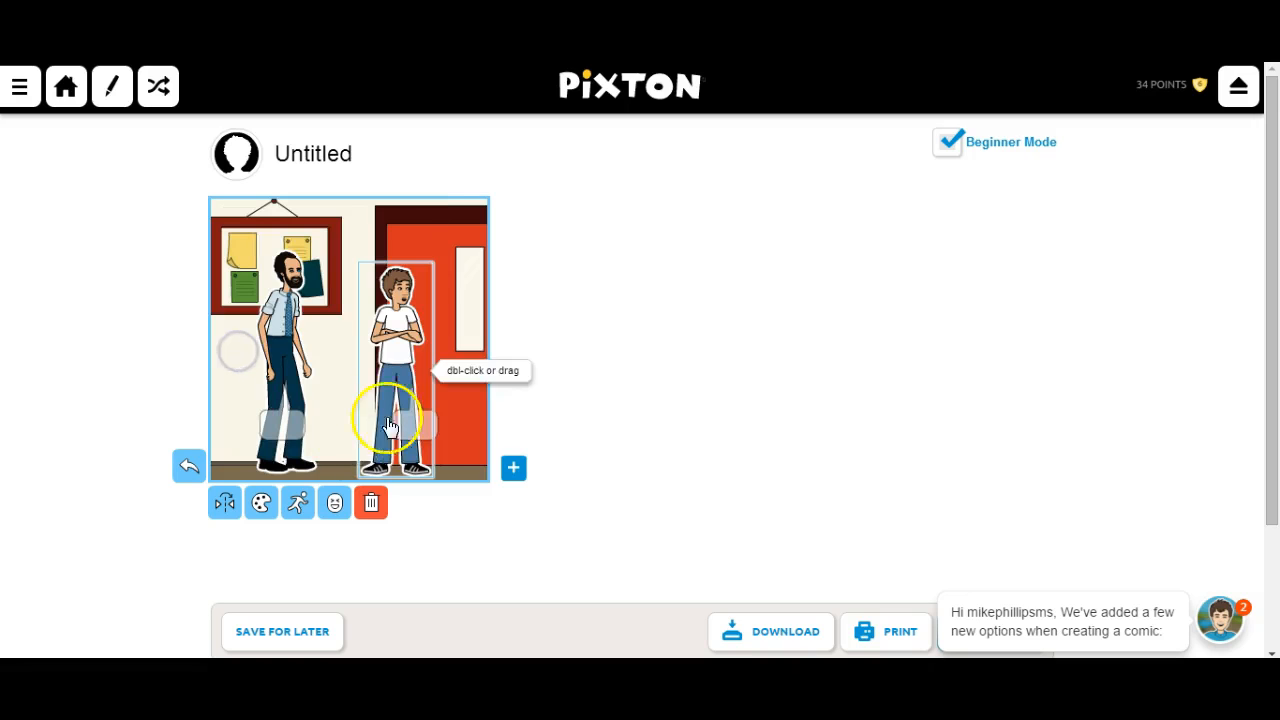
{"action": "left_click", "coordinate": [229, 505]}
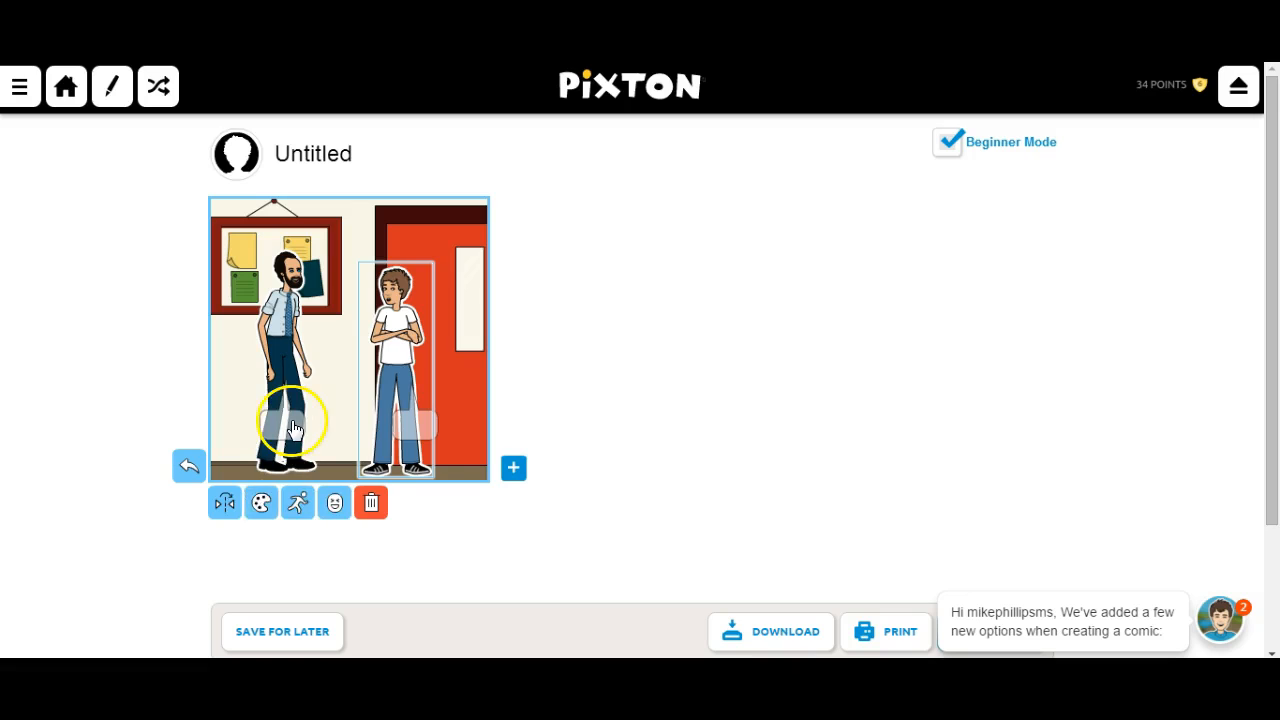
{"action": "left_click", "coordinate": [290, 425]}
{"action": "left_click", "coordinate": [315, 404]}
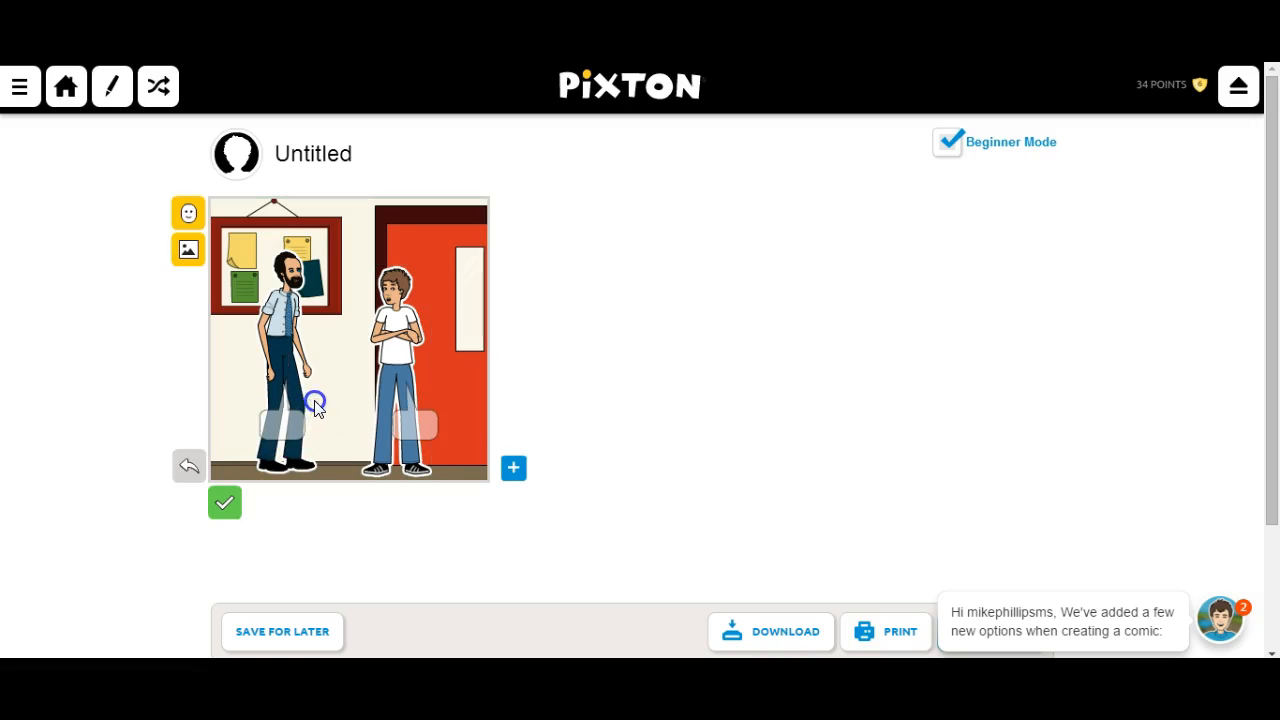
Write a bearded man's speech bubble saying "Hey" plus the boy's first name, place it above his head, and shift him away from the boy
{"action": "left_click", "coordinate": [280, 426]}
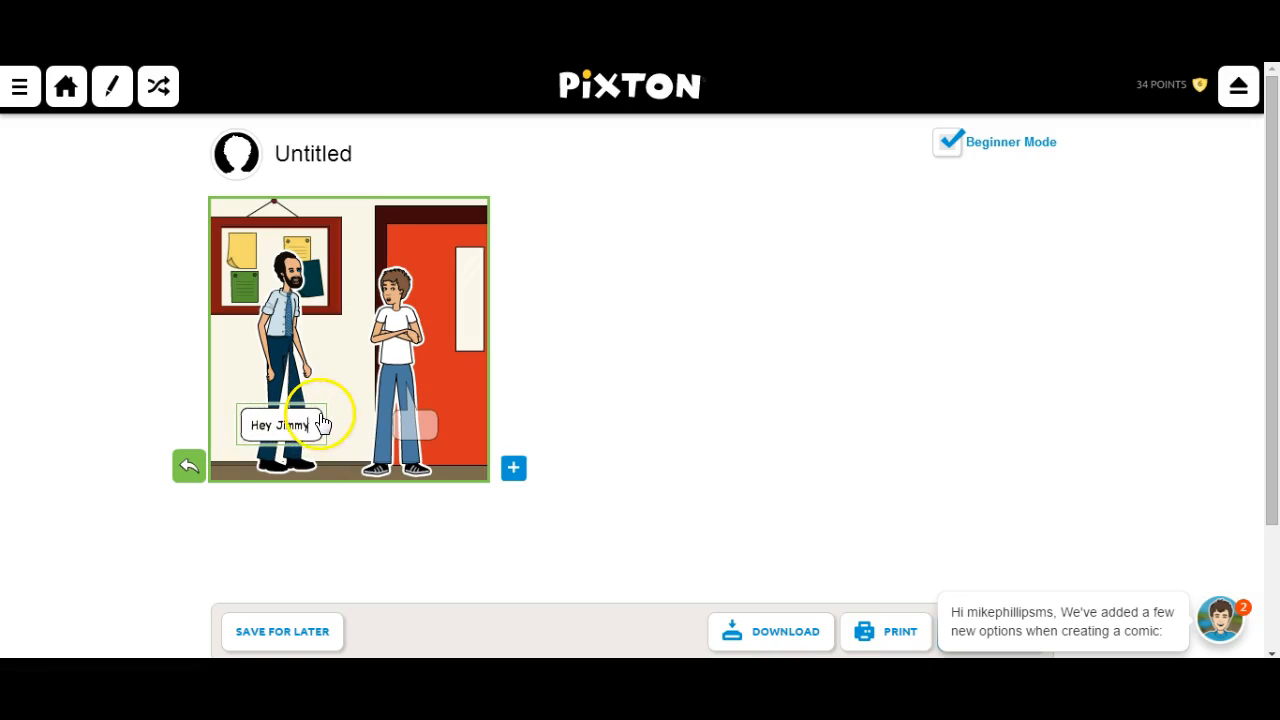
{"action": "left_click", "coordinate": [322, 422]}
{"action": "left_click_drag", "start_coordinate": [323, 408], "coordinate": [360, 222]}
{"action": "mouse_move", "coordinate": [284, 338]}
{"action": "left_mouse_down"}
{"action": "mouse_move", "coordinate": [261, 353]}
{"action": "mouse_move", "coordinate": [260, 339]}
{"action": "left_mouse_up"}
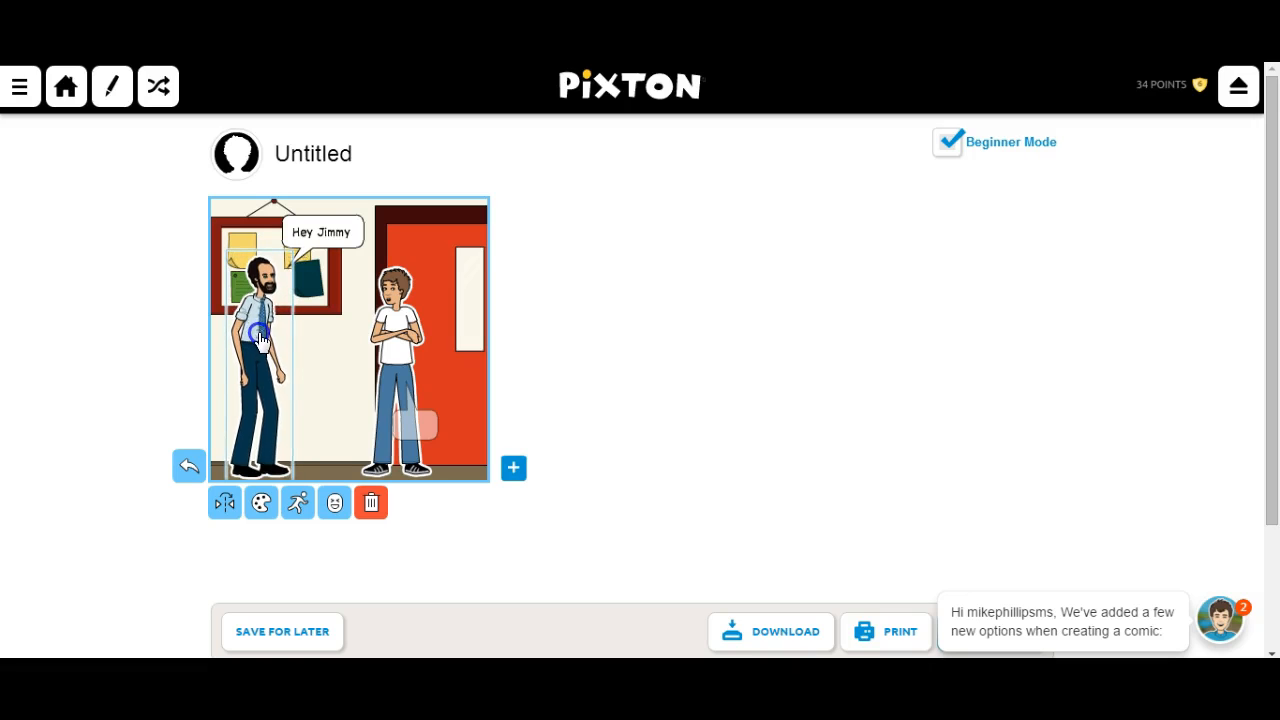
{"action": "left_click_drag", "start_coordinate": [334, 243], "coordinate": [321, 248]}
Write the boy's speech bubble saying "Hey" plus the teacher's title and surname, place it above his head, and nudge the bearded man closer
{"action": "left_click", "coordinate": [407, 428]}
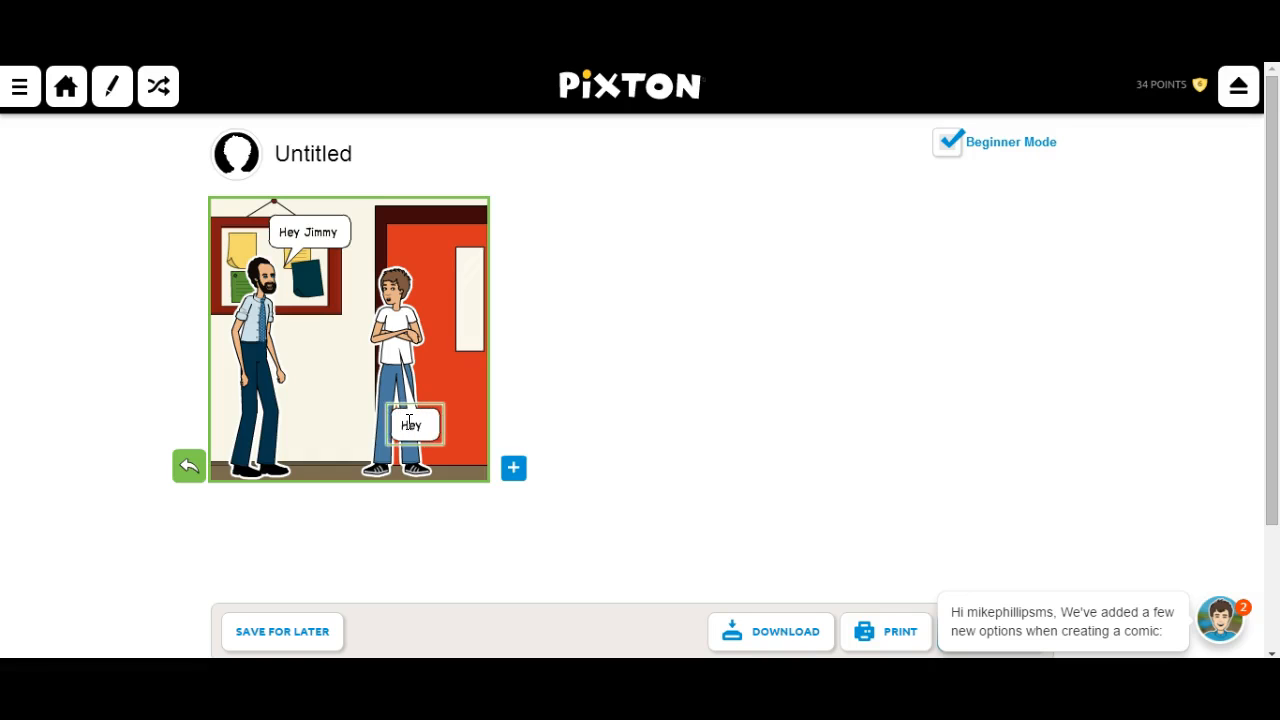
{"action": "type", "text": "Hey Mr. Jones"}
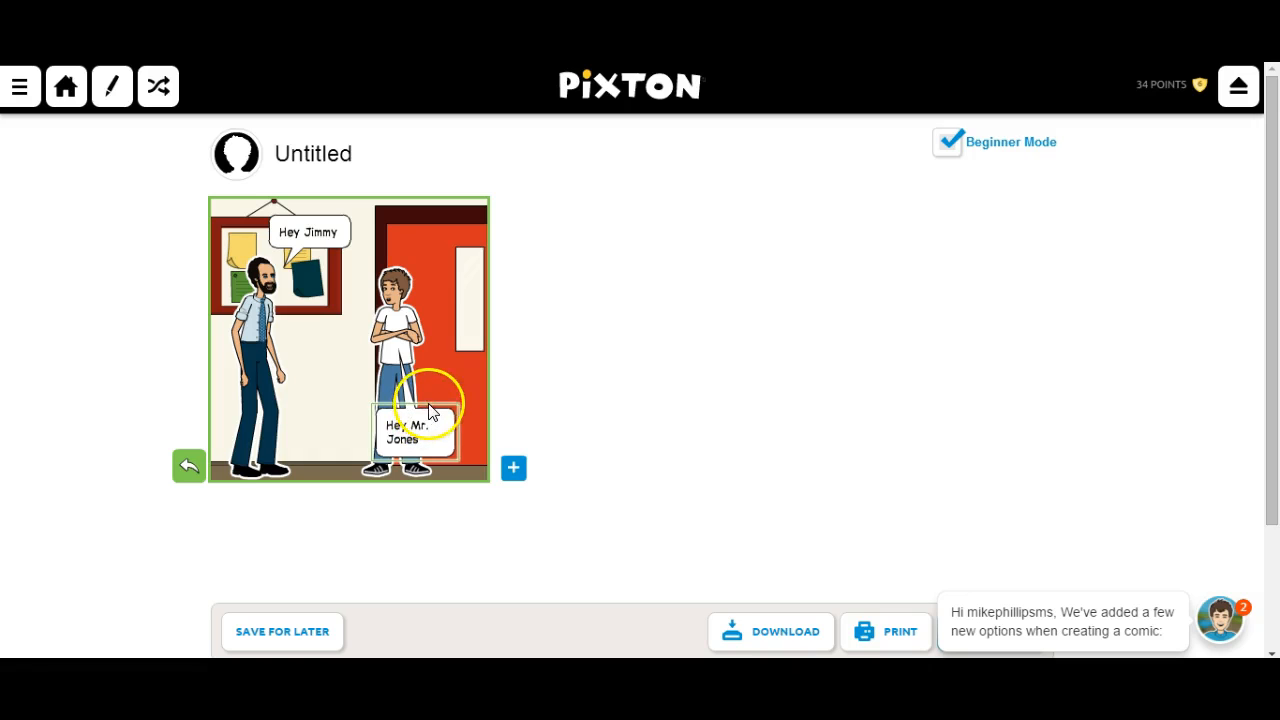
{"action": "left_click", "coordinate": [432, 402]}
{"action": "left_click_drag", "start_coordinate": [435, 413], "coordinate": [446, 215]}
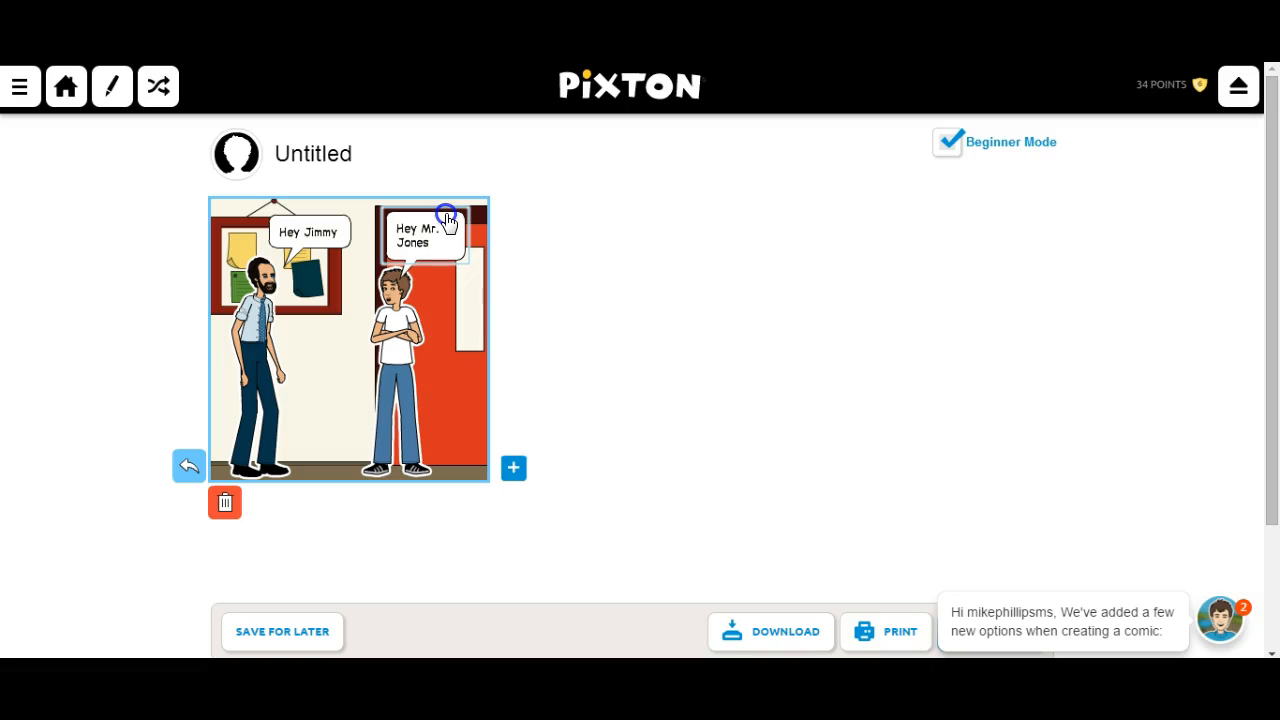
{"action": "left_click_drag", "start_coordinate": [263, 352], "coordinate": [272, 358]}
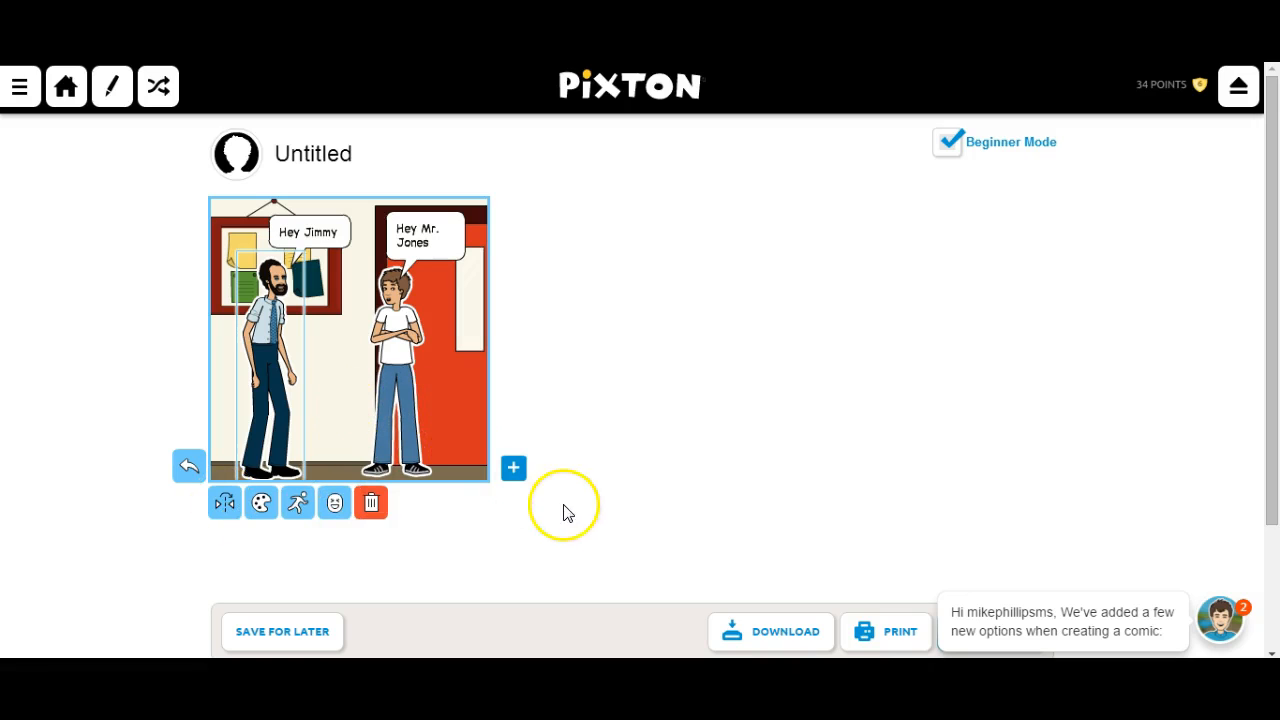
Add a second panel after the first one and delete it
{"action": "left_click", "coordinate": [513, 469]}
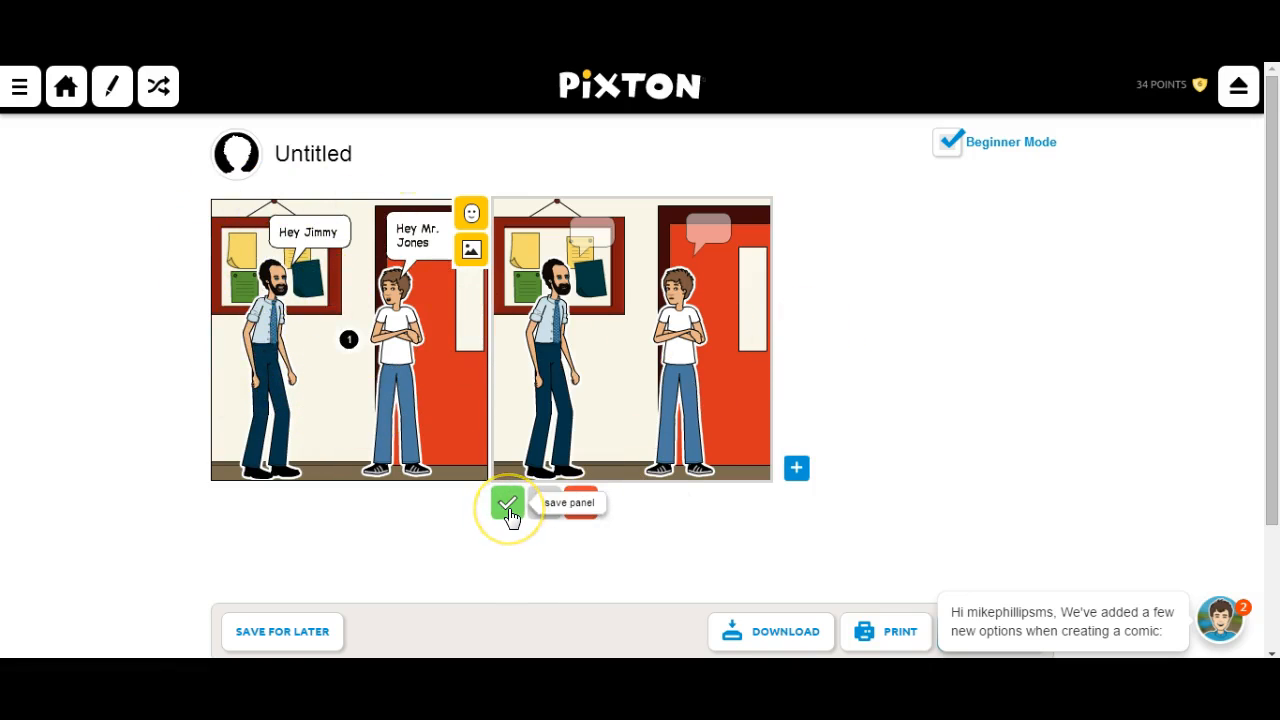
{"action": "left_click", "coordinate": [540, 513]}
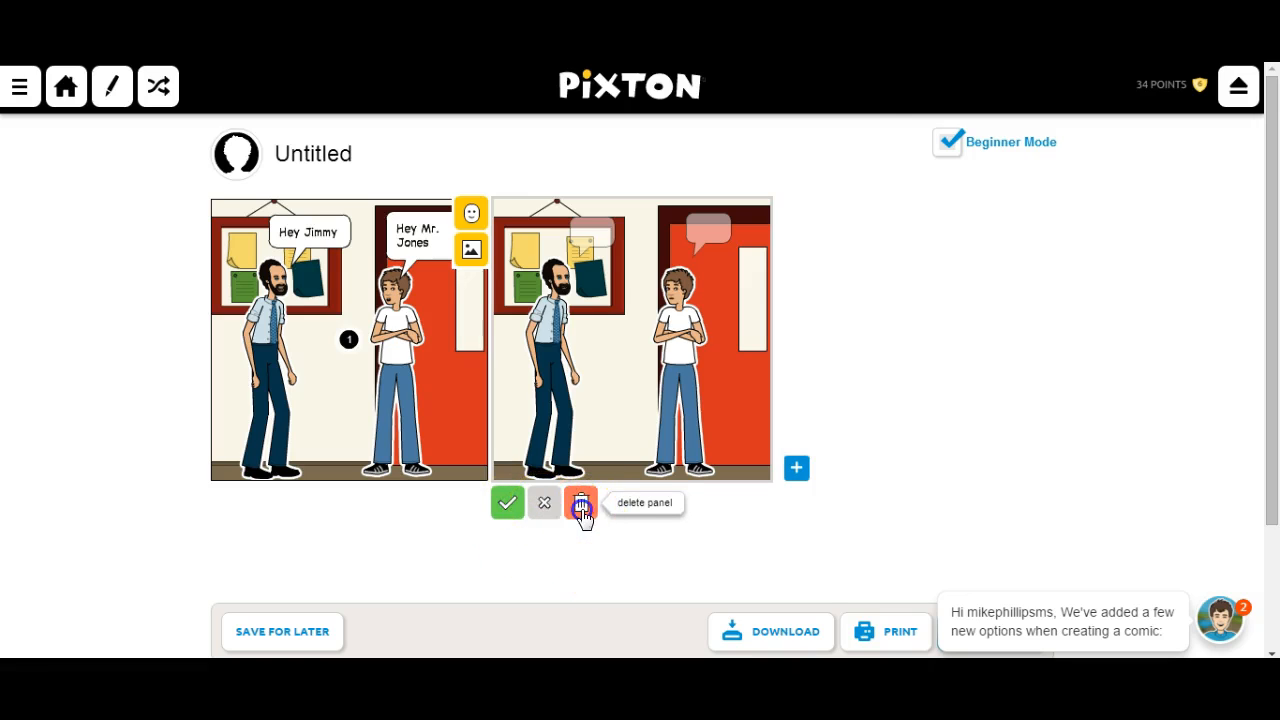
{"action": "left_click", "coordinate": [582, 508]}
{"action": "left_click", "coordinate": [677, 235]}
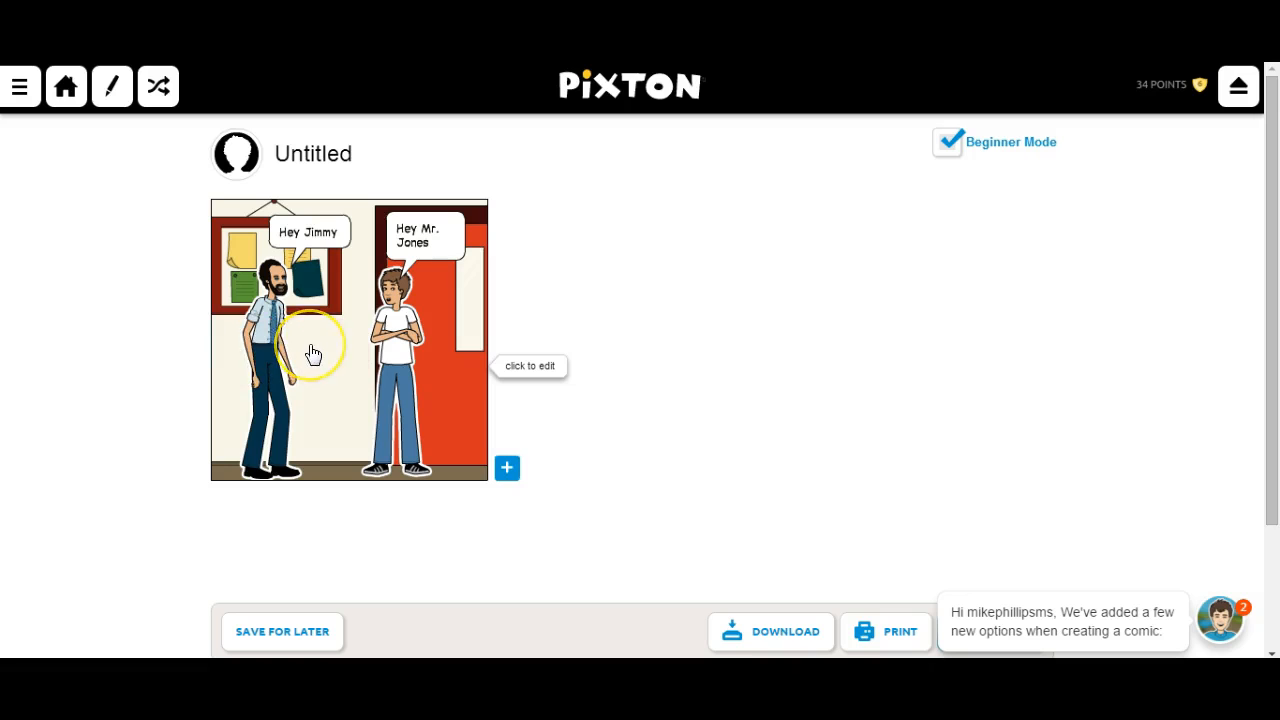
Switch the comic from Beginner Mode to Advanced Mode and open the first panel for editing, accepting the loss of some features
{"action": "left_click", "coordinate": [1000, 146]}
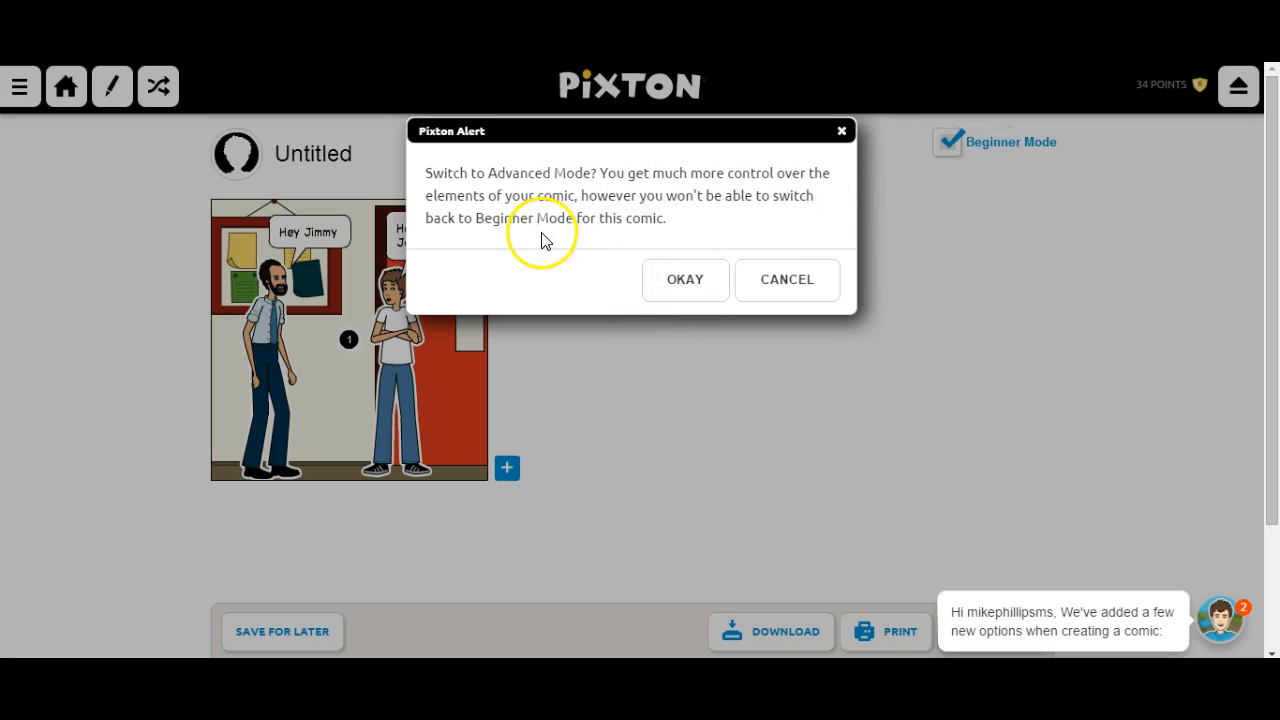
{"action": "left_click", "coordinate": [686, 282]}
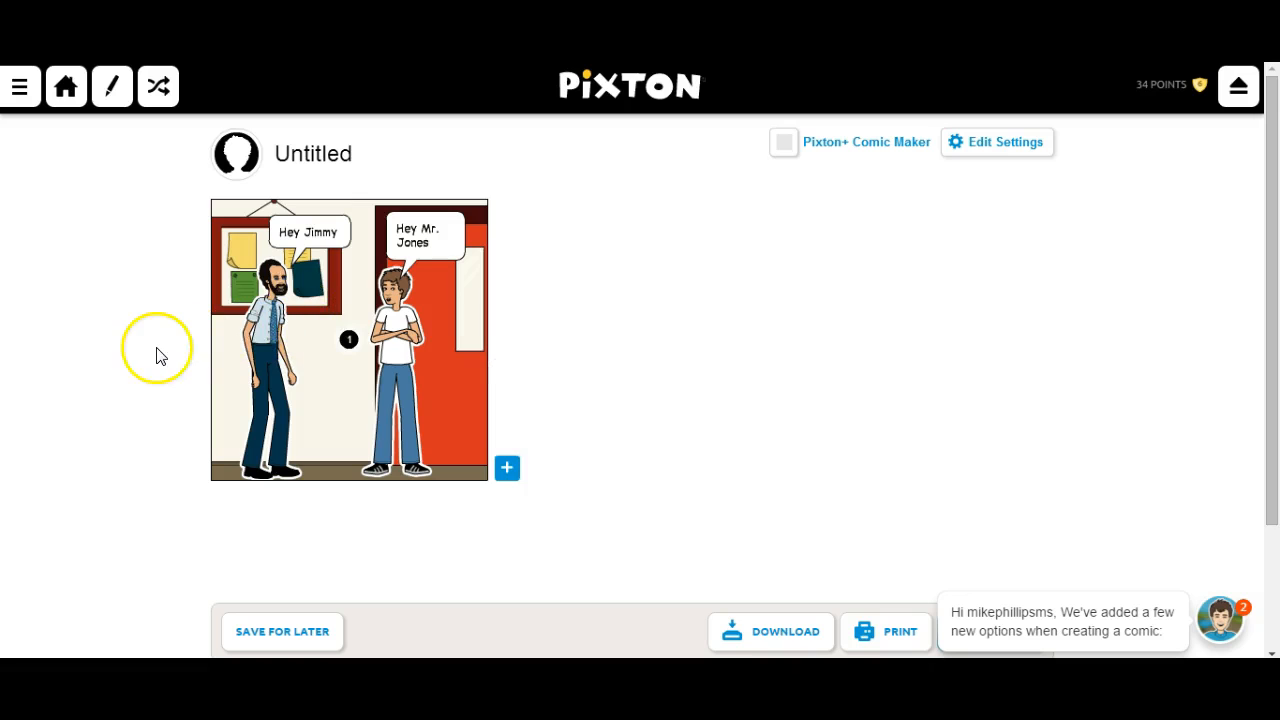
{"action": "left_click", "coordinate": [216, 360]}
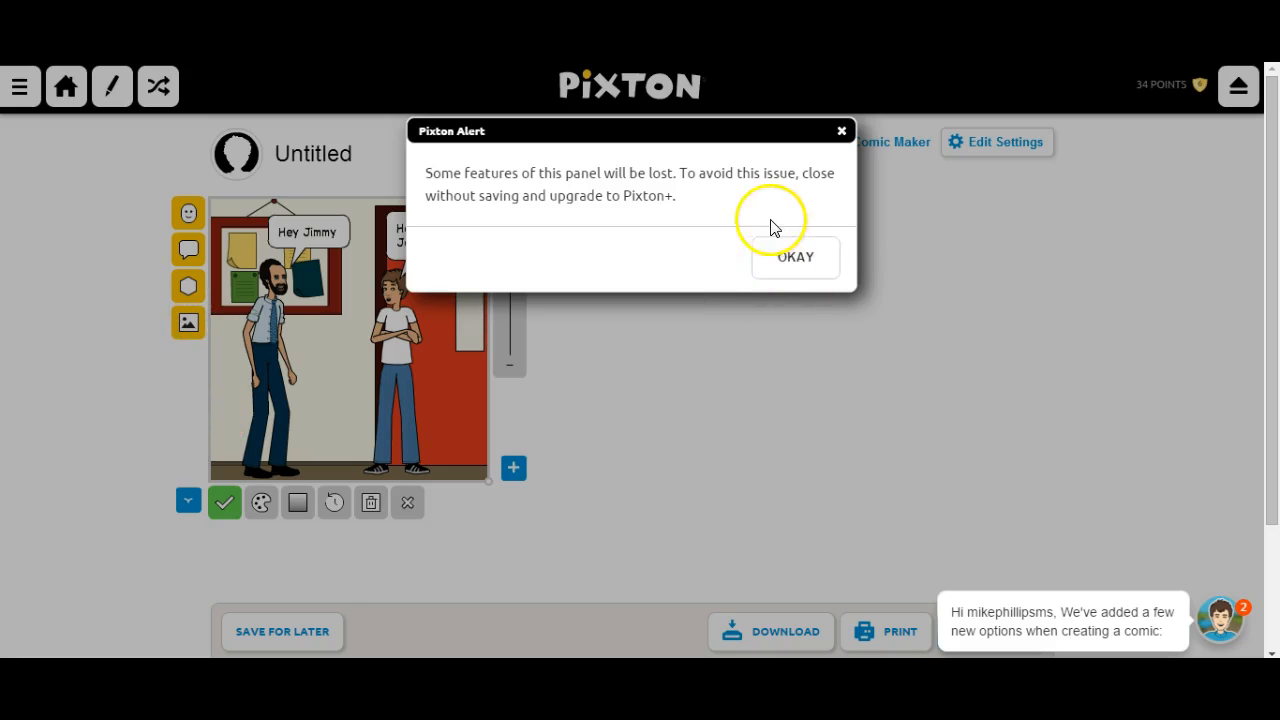
{"action": "left_click", "coordinate": [786, 260]}
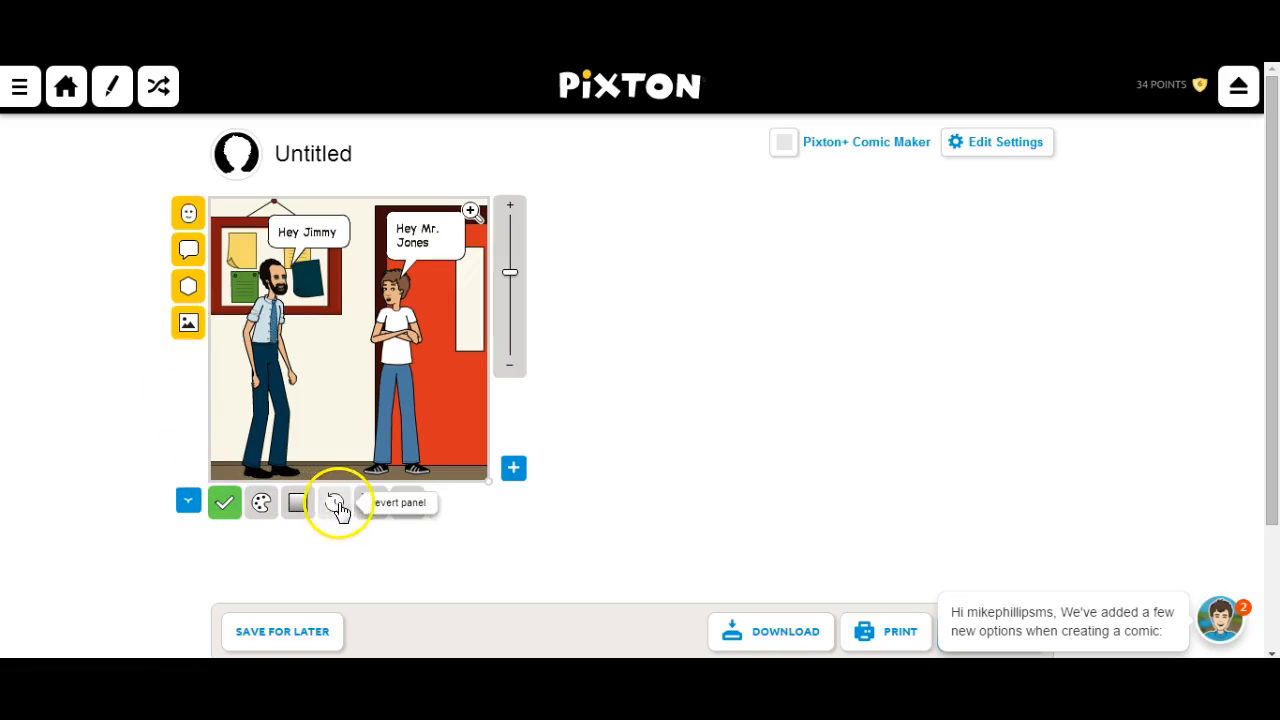
Zoom the first panel in on the two characters and reposition its school background
{"action": "left_click", "coordinate": [325, 348]}
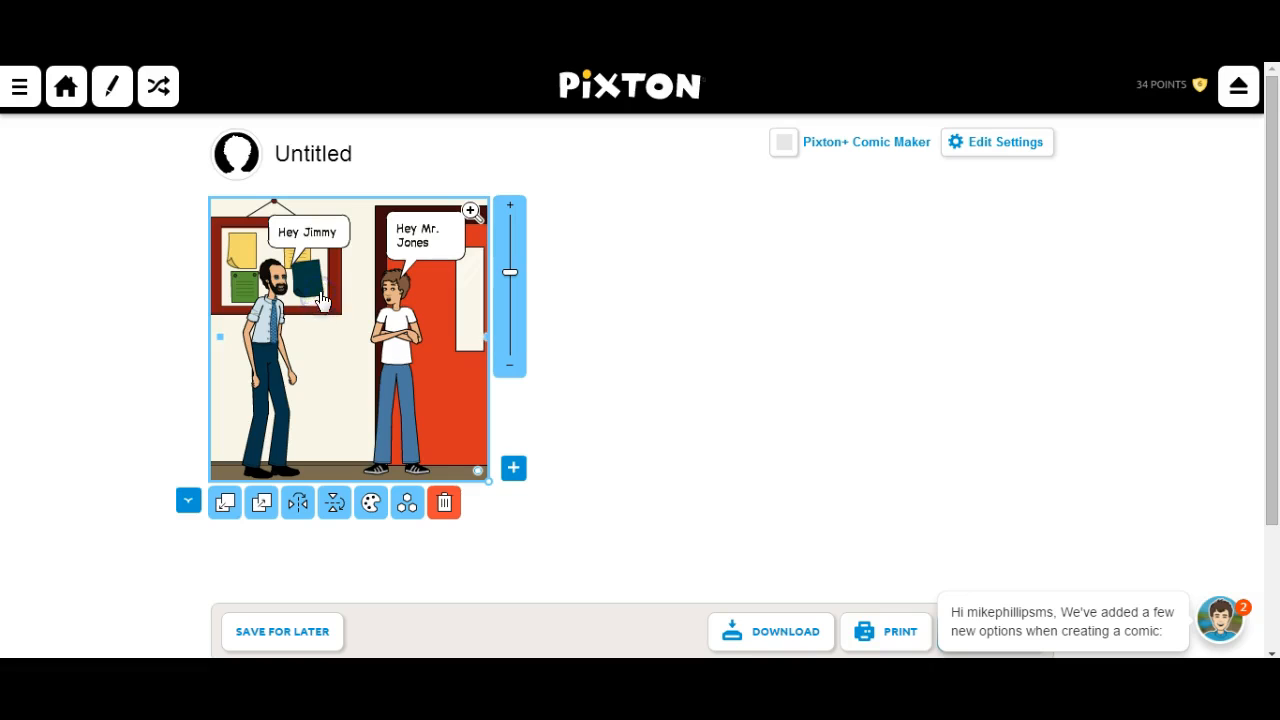
{"action": "left_click", "coordinate": [620, 482]}
{"action": "left_click", "coordinate": [333, 300]}
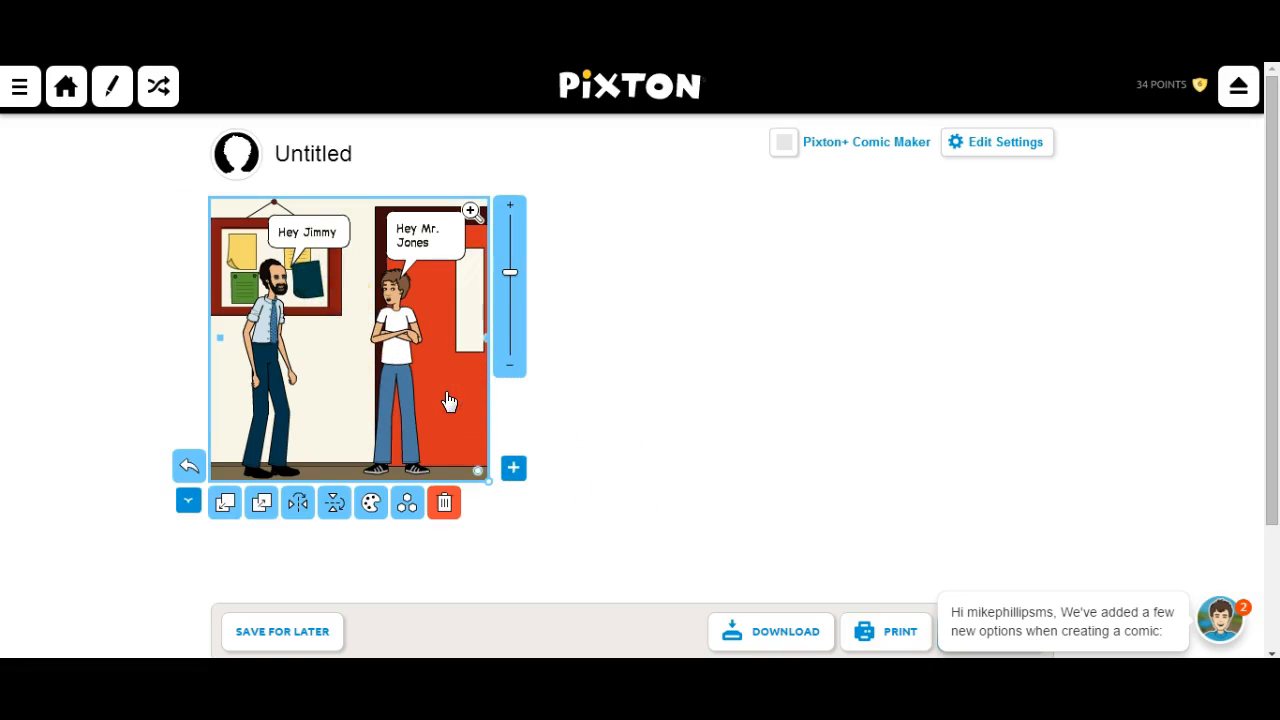
{"action": "mouse_move", "coordinate": [446, 393]}
{"action": "left_mouse_down"}
{"action": "mouse_move", "coordinate": [466, 430]}
{"action": "mouse_move", "coordinate": [453, 398]}
{"action": "left_mouse_up"}
{"action": "mouse_move", "coordinate": [511, 274]}
{"action": "left_mouse_down"}
{"action": "mouse_move", "coordinate": [509, 258]}
{"action": "mouse_move", "coordinate": [508, 272]}
{"action": "left_mouse_up"}
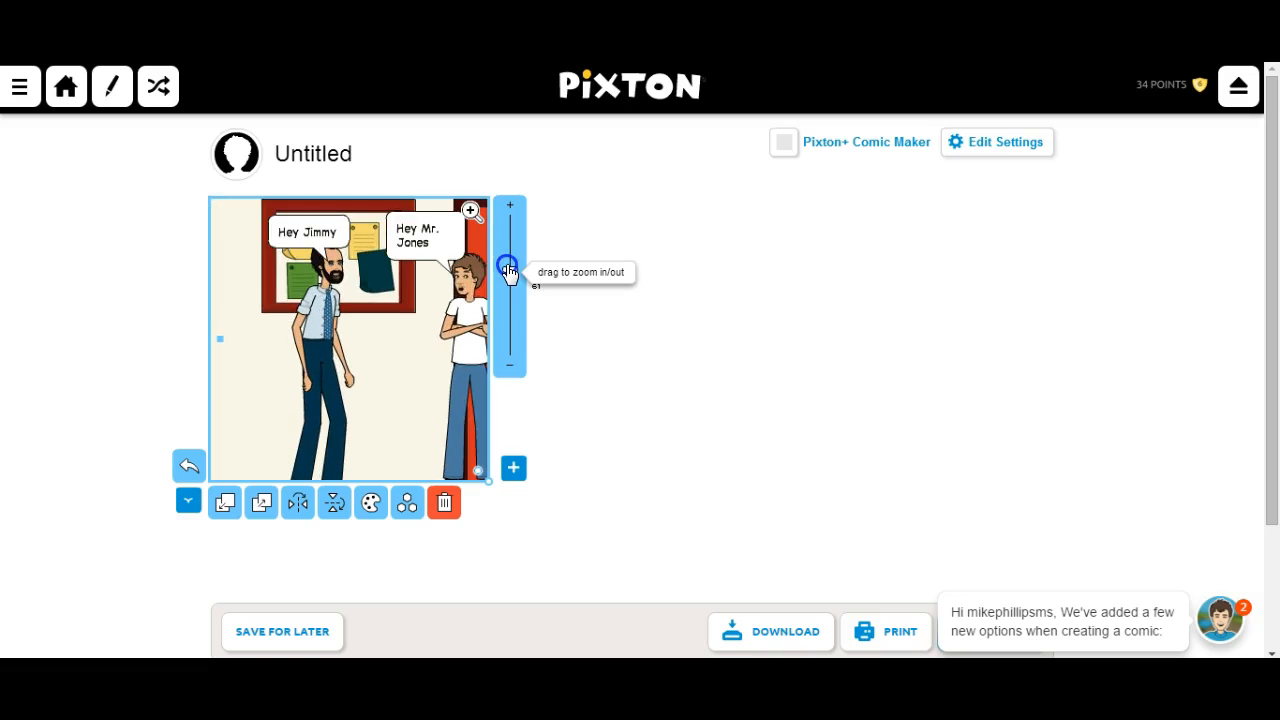
{"action": "left_click_drag", "start_coordinate": [410, 323], "coordinate": [443, 340]}
Move the boy fully into the panel and shift the bearded man slightly away from him
{"action": "left_click", "coordinate": [469, 358]}
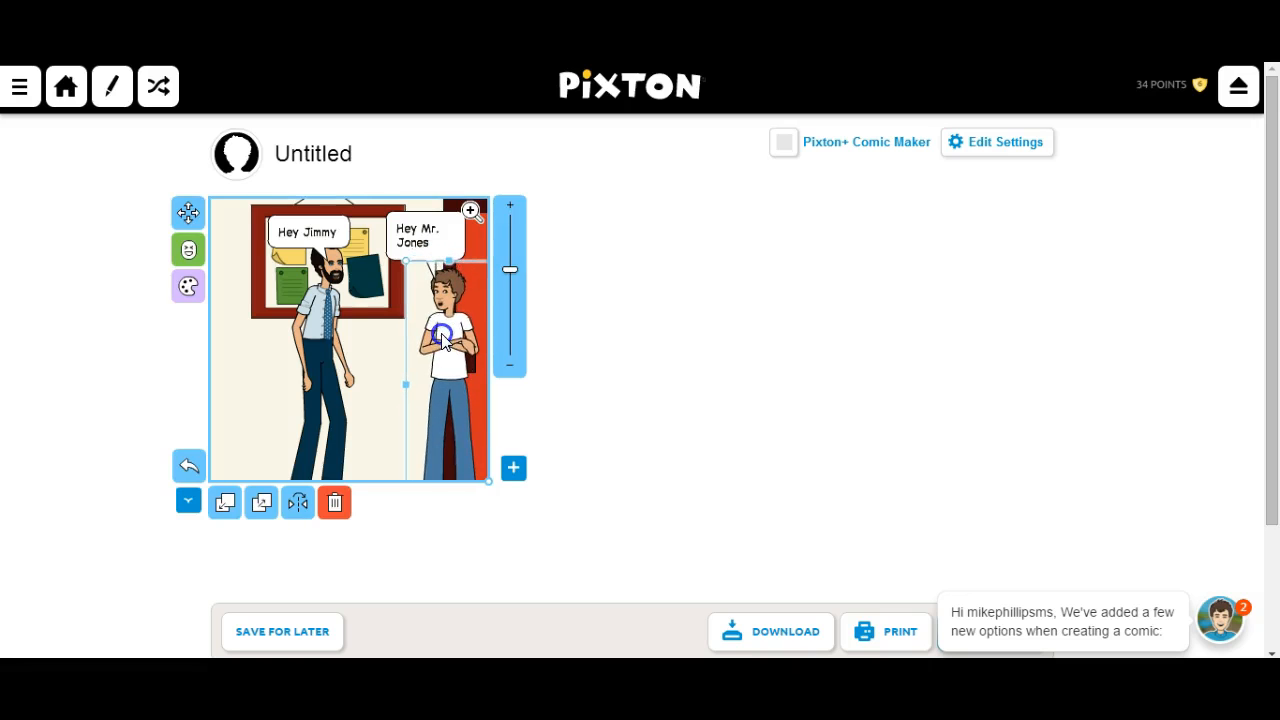
{"action": "left_click", "coordinate": [322, 345]}
{"action": "left_click_drag", "start_coordinate": [322, 345], "coordinate": [292, 340]}
{"action": "left_click", "coordinate": [392, 519]}
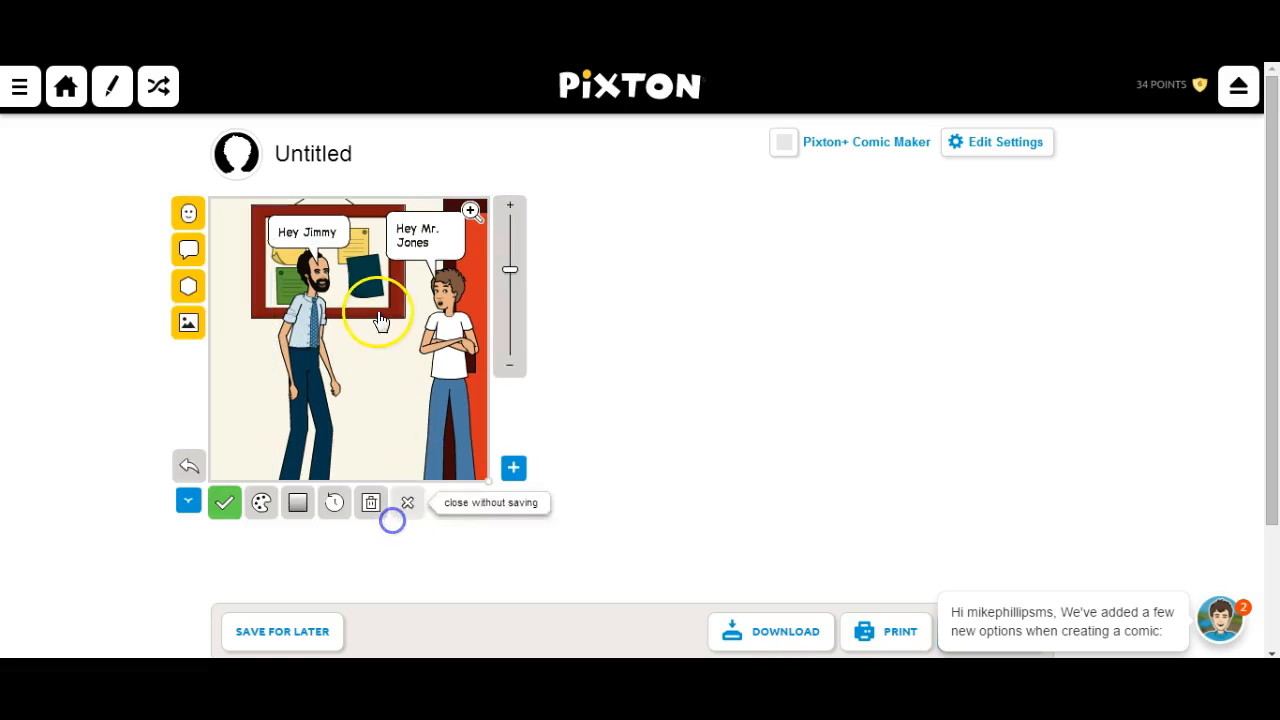
Shift the first panel's background slightly down behind the characters
{"action": "left_click", "coordinate": [378, 293]}
{"action": "left_click_drag", "start_coordinate": [361, 238], "coordinate": [361, 237]}
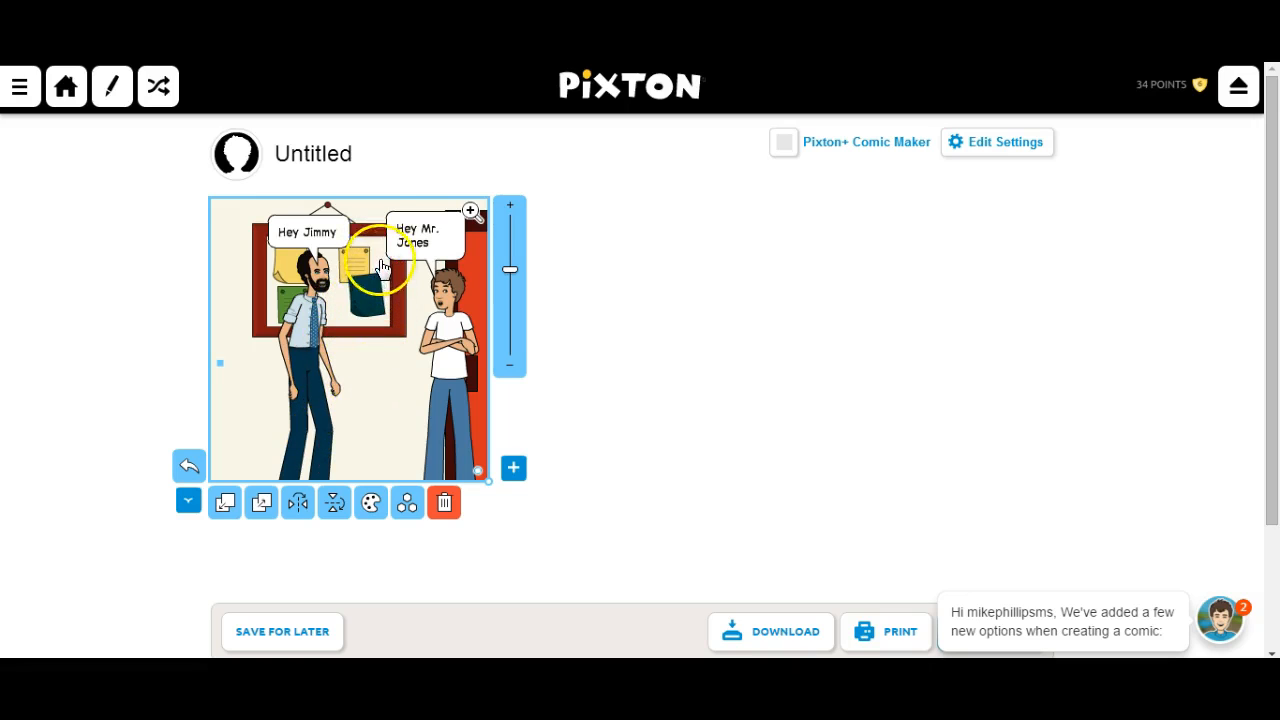
{"action": "left_click_drag", "start_coordinate": [361, 272], "coordinate": [359, 264]}
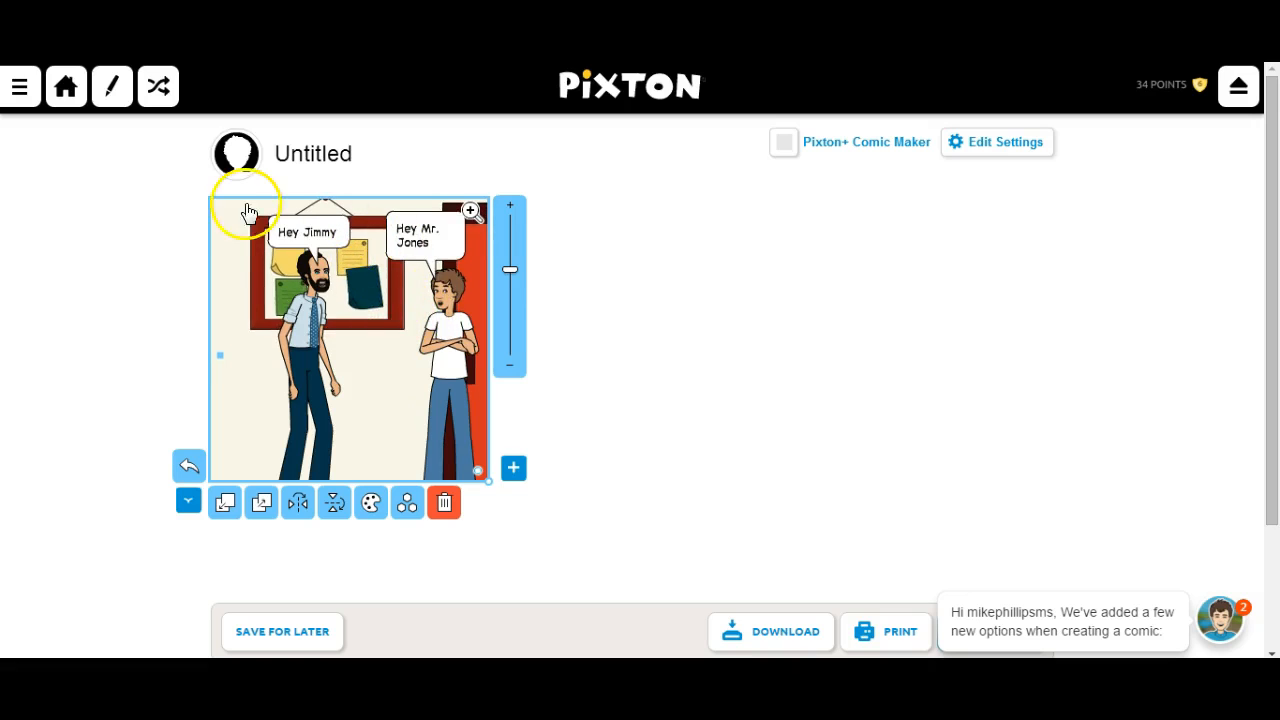
Zoom the first panel out and partly back in, and raise the background so a strip of floor shows
{"action": "left_click_drag", "start_coordinate": [510, 277], "coordinate": [511, 284]}
{"action": "left_click_drag", "start_coordinate": [360, 424], "coordinate": [358, 404]}
{"action": "left_click_drag", "start_coordinate": [508, 285], "coordinate": [507, 273]}
{"action": "left_click_drag", "start_coordinate": [380, 363], "coordinate": [367, 360]}
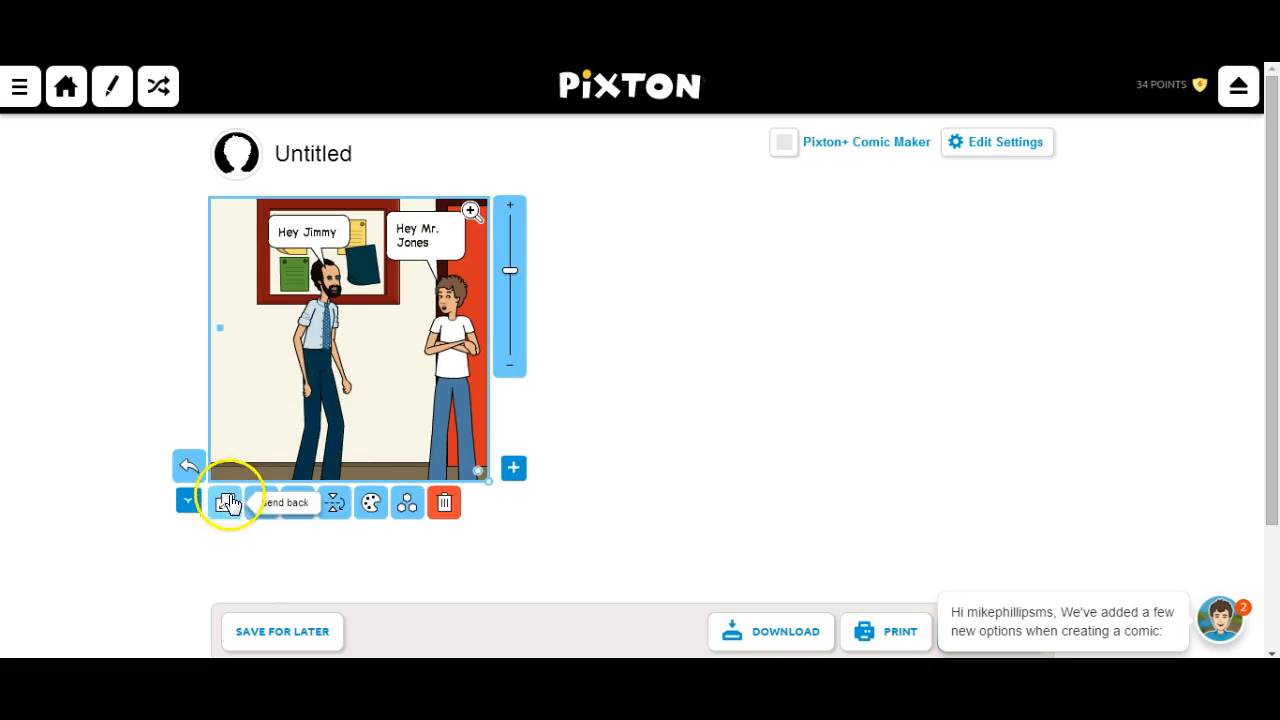
Add a second panel, zoom it in close on the boy, and shift the background behind him
{"action": "left_click", "coordinate": [513, 470]}
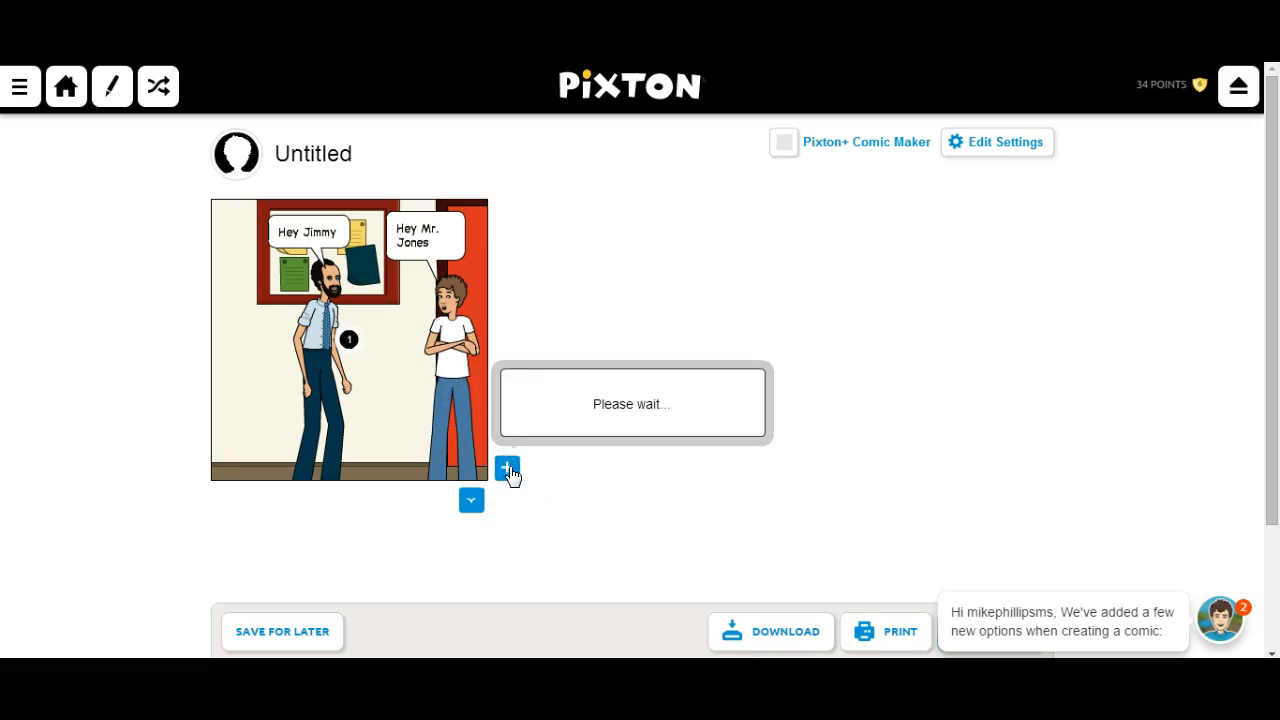
{"action": "left_click_drag", "start_coordinate": [795, 270], "coordinate": [791, 272]}
{"action": "left_click", "coordinate": [722, 292]}
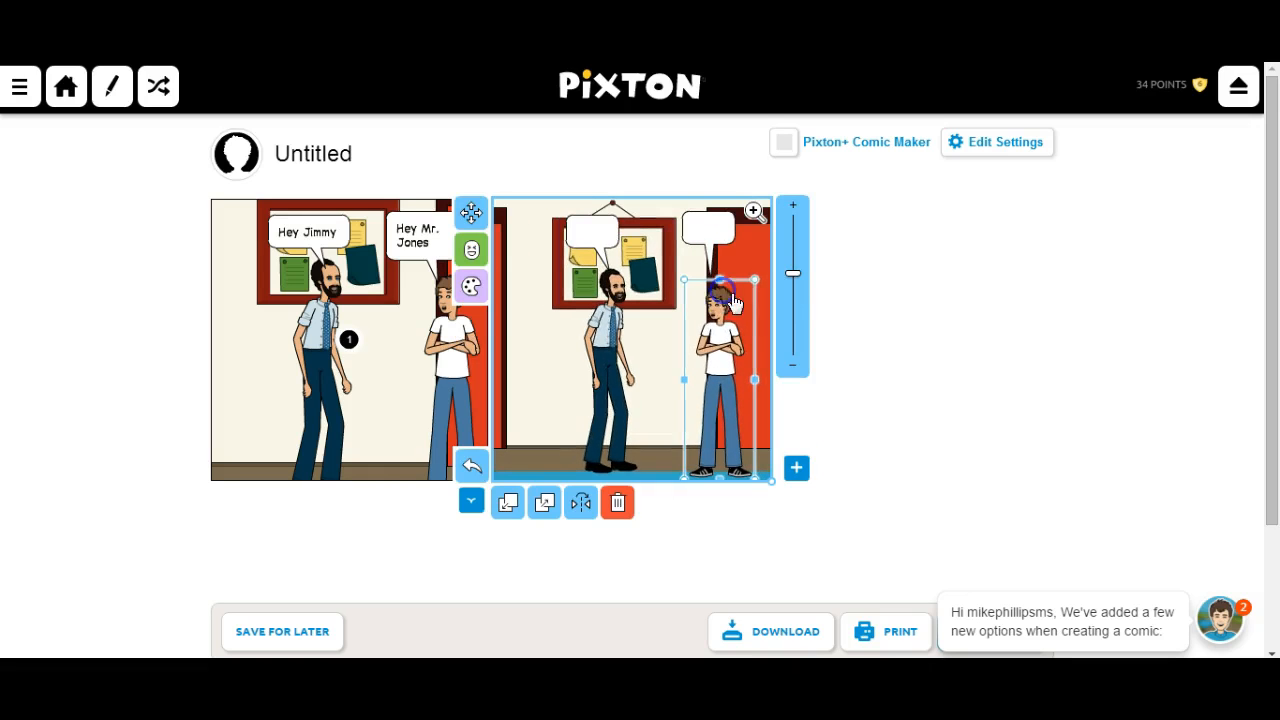
{"action": "left_click_drag", "start_coordinate": [792, 276], "coordinate": [791, 257]}
{"action": "left_click", "coordinate": [658, 315]}
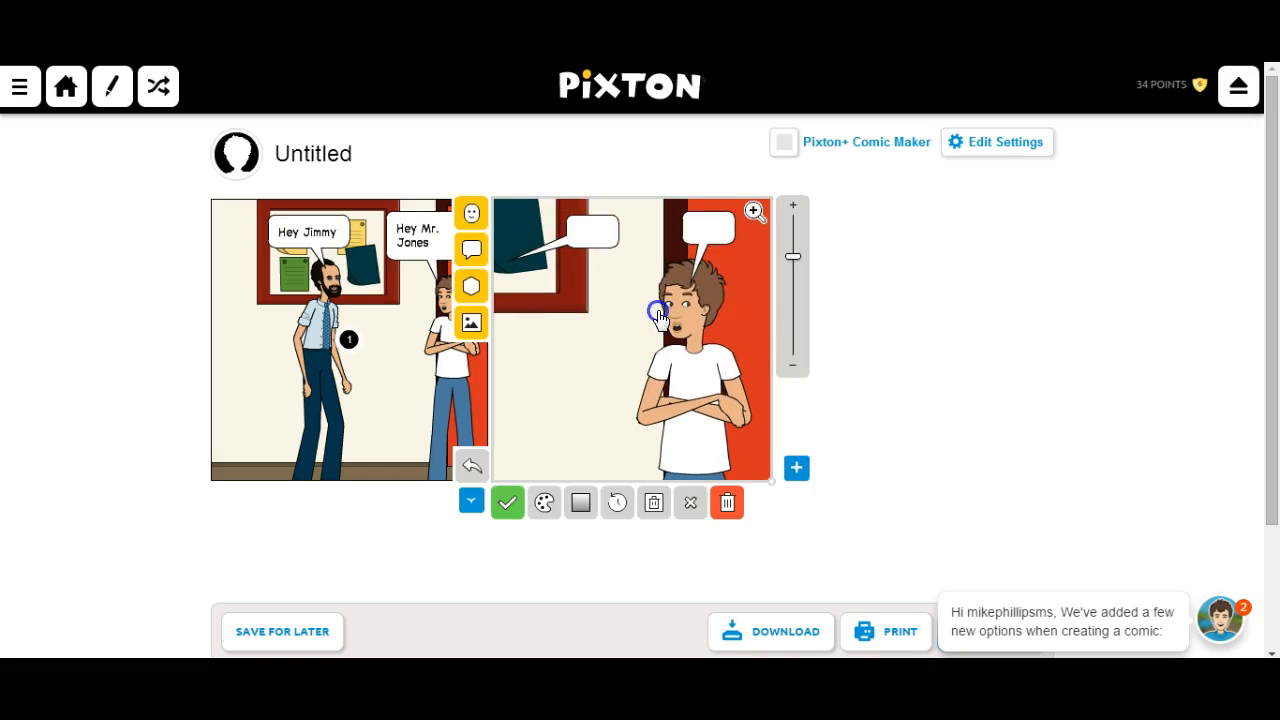
{"action": "left_click", "coordinate": [650, 332]}
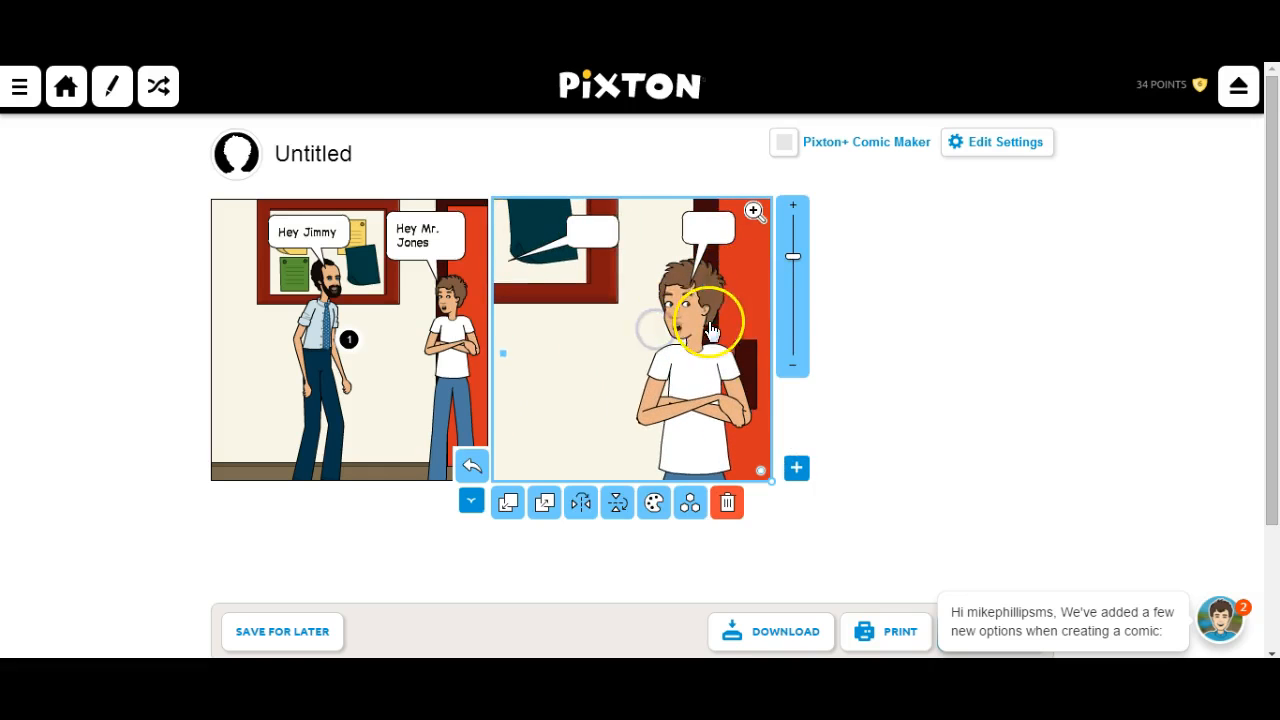
Zoom the second panel out a little, reposition its background, and move the bearded man into view facing the boy
{"action": "left_click_drag", "start_coordinate": [792, 258], "coordinate": [792, 264]}
{"action": "left_click_drag", "start_coordinate": [600, 362], "coordinate": [615, 354]}
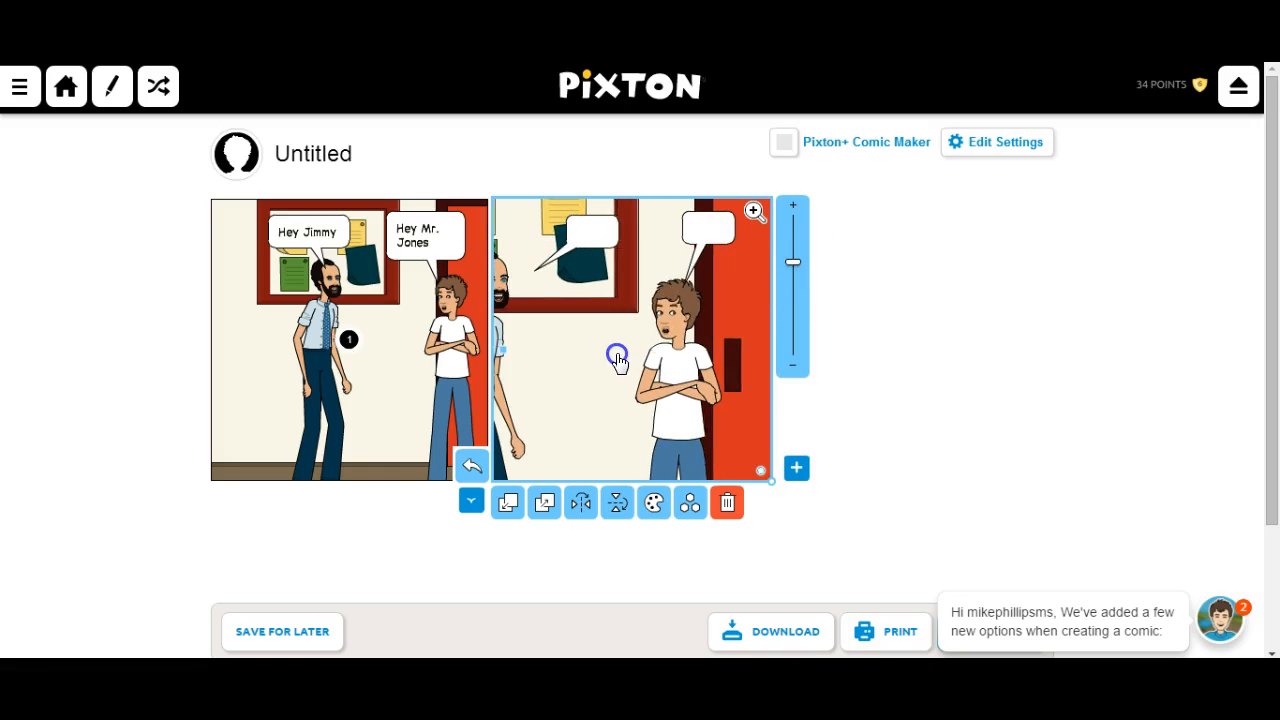
{"action": "left_click", "coordinate": [510, 292]}
{"action": "left_click_drag", "start_coordinate": [515, 292], "coordinate": [546, 308]}
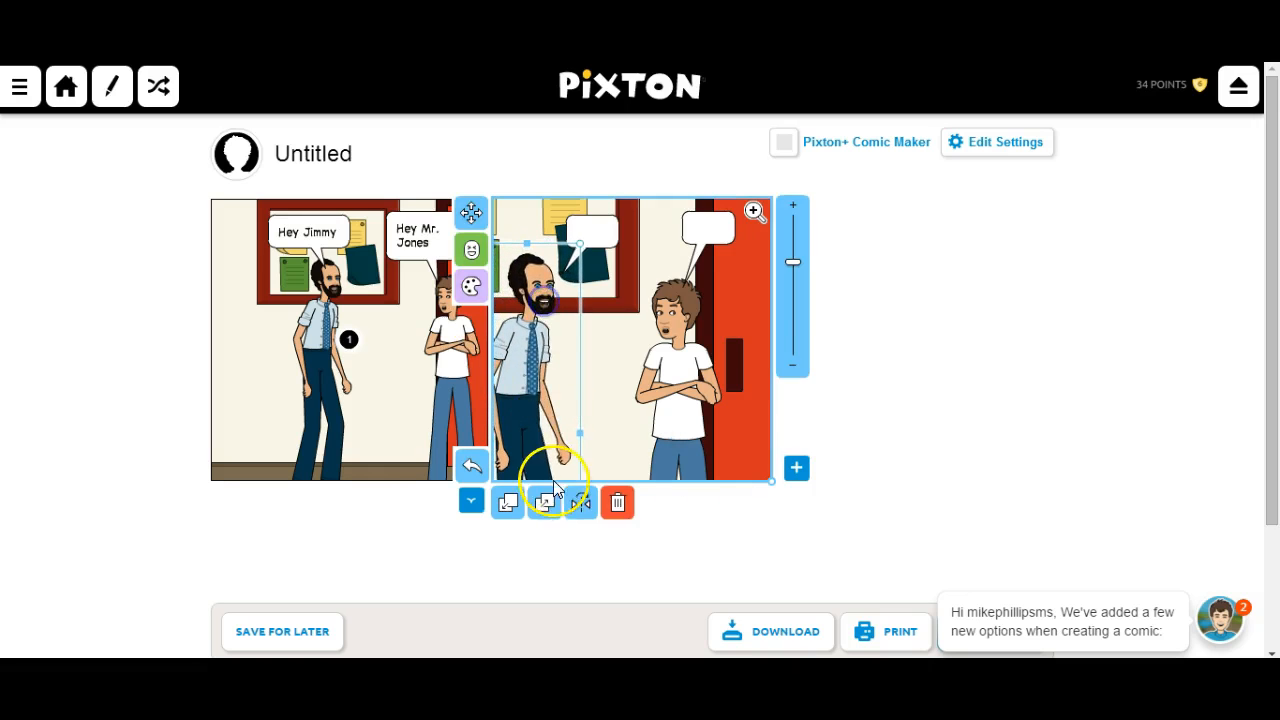
{"action": "left_click", "coordinate": [634, 551]}
Give the bearded man in the second panel the preset facial expression with sad eyebrows and a downturned mouth
{"action": "left_click", "coordinate": [530, 298]}
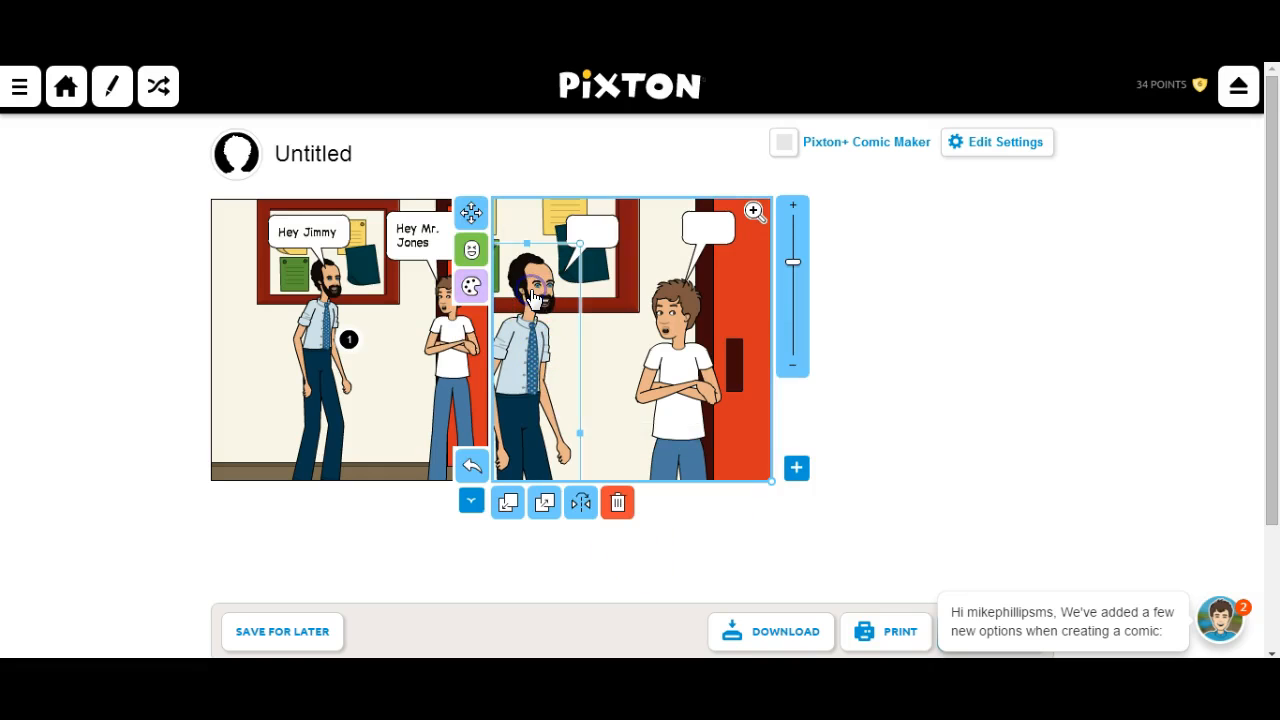
{"action": "left_click", "coordinate": [464, 252]}
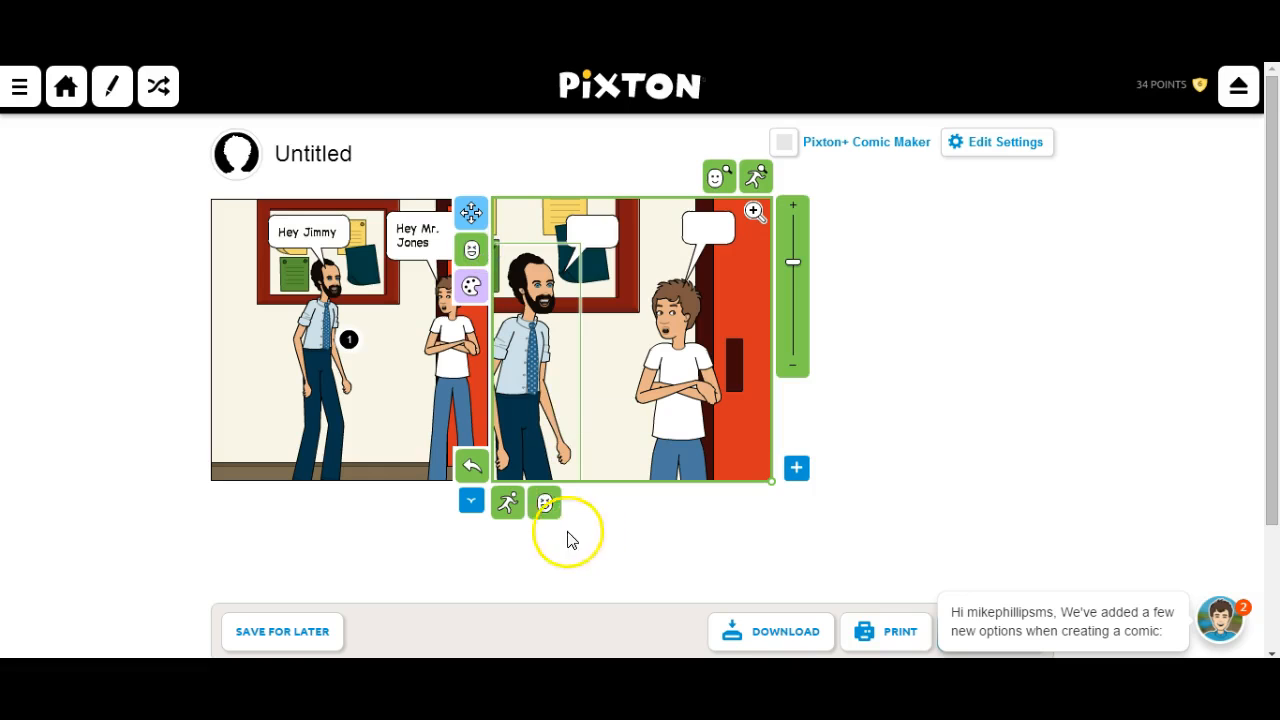
{"action": "left_click", "coordinate": [544, 503]}
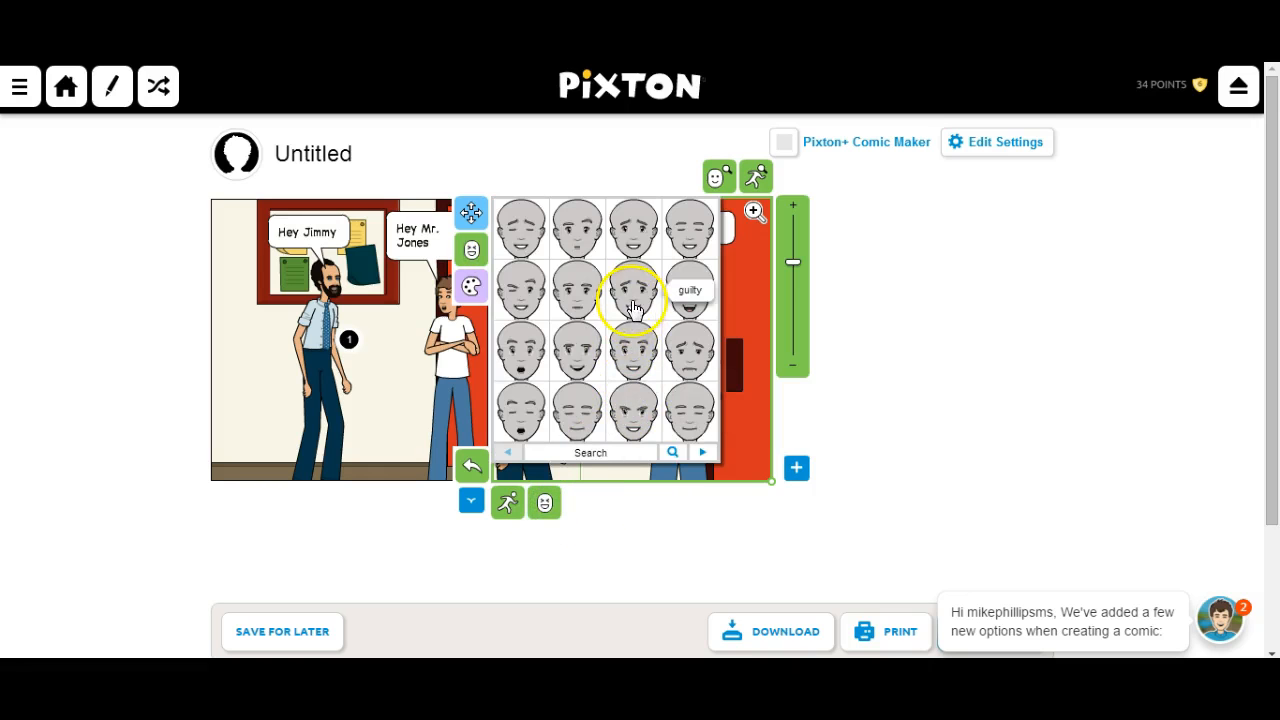
{"action": "left_click", "coordinate": [688, 351]}
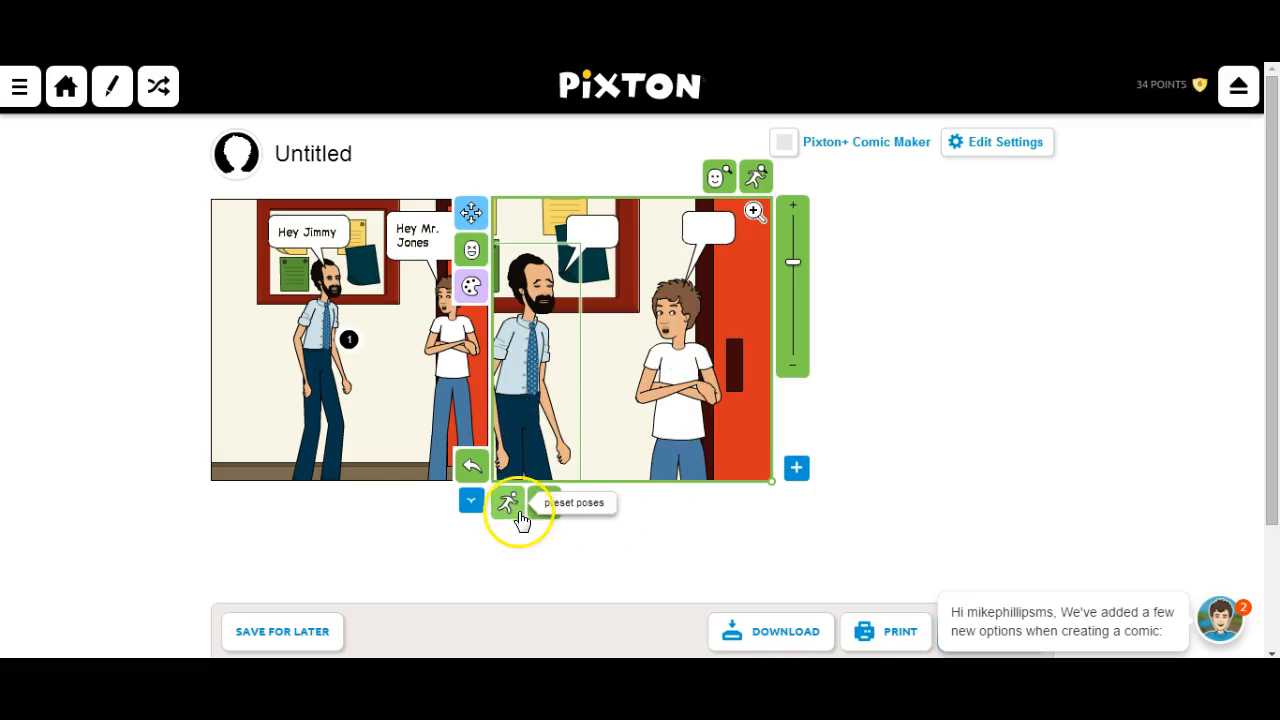